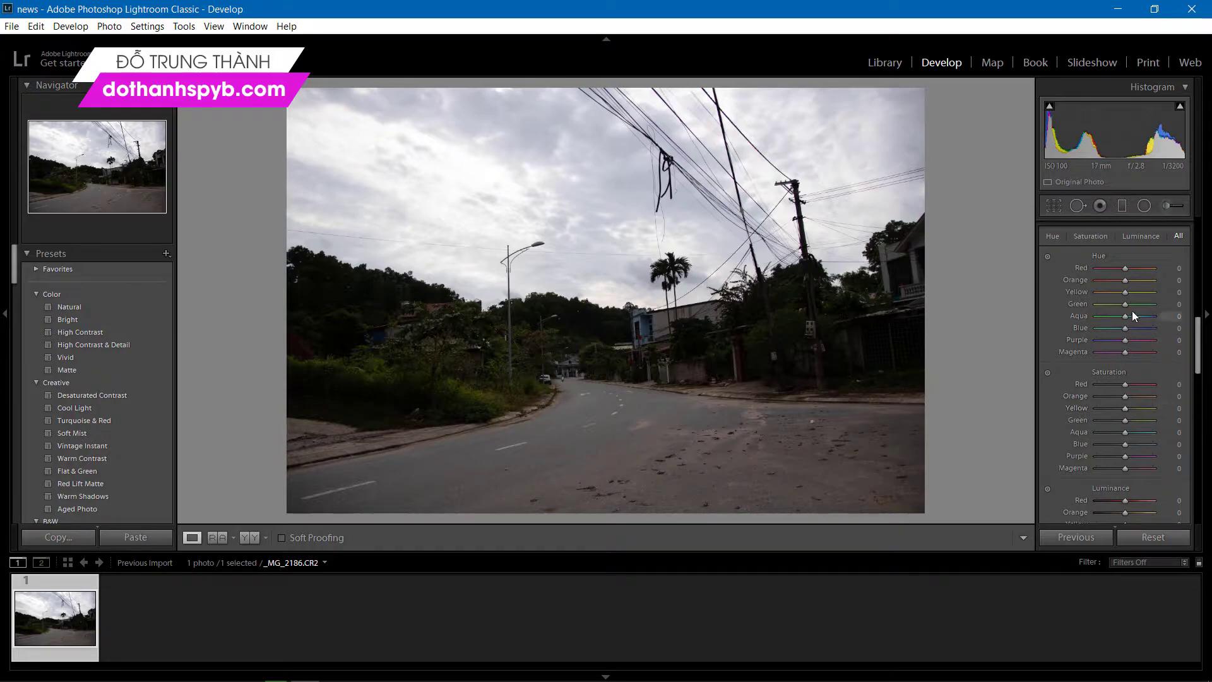
- Scroll the Develop right panel up from HSL/Color to the Basic panel for _MG_2186.CR2
{"action": "left_click_drag", "start_coordinate": [1199, 346], "coordinate": [1203, 251]}
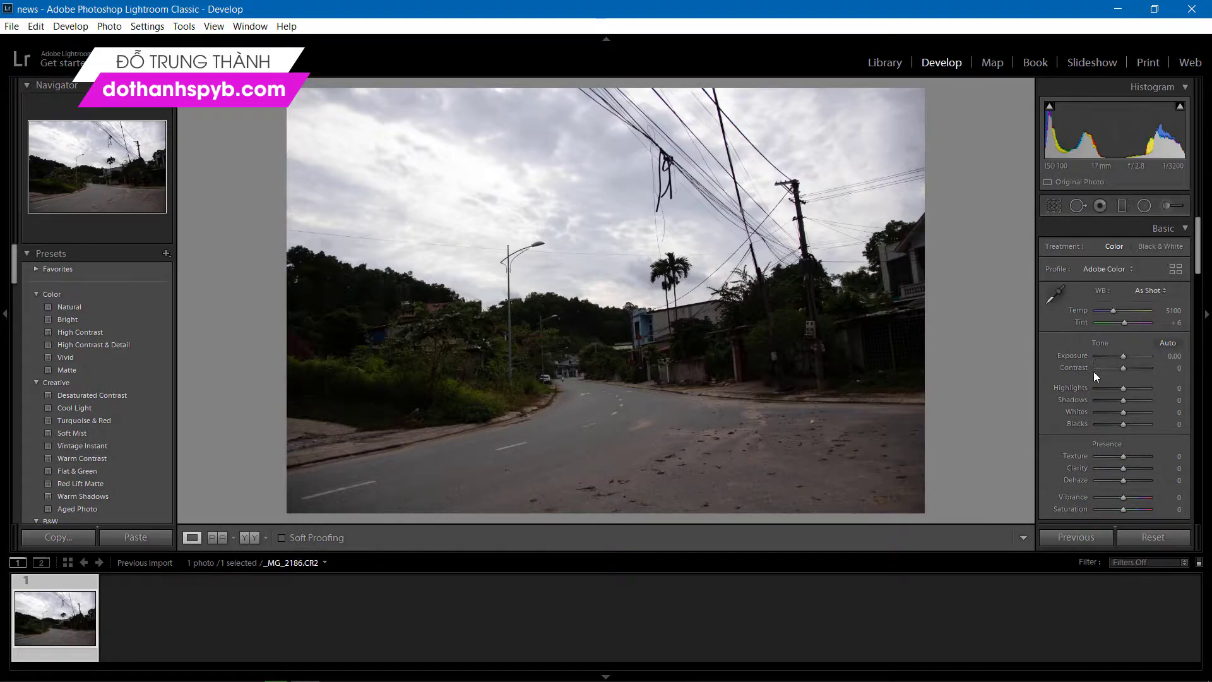
- Set Highlights −81, Shadows +100, Blacks +19, Dehaze +31, Exposure +1.07 and Vibrance +38
{"action": "left_click_drag", "start_coordinate": [1123, 388], "coordinate": [1098, 393]}
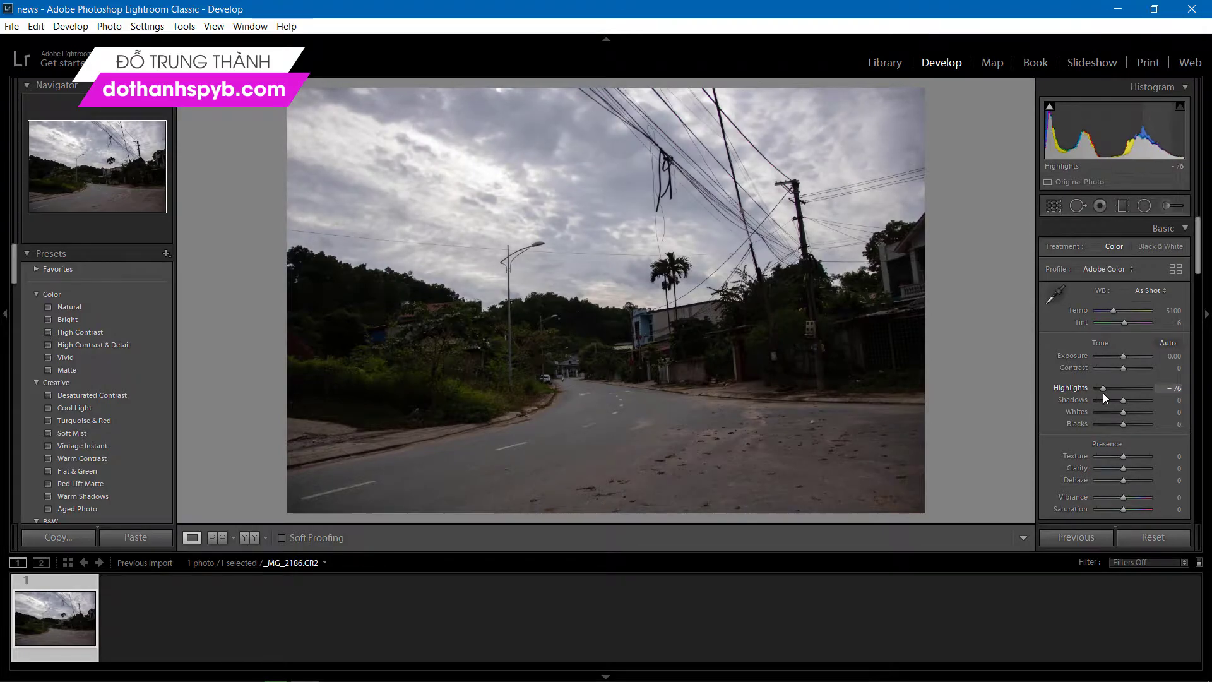
{"action": "left_click_drag", "start_coordinate": [1098, 393], "coordinate": [1102, 392]}
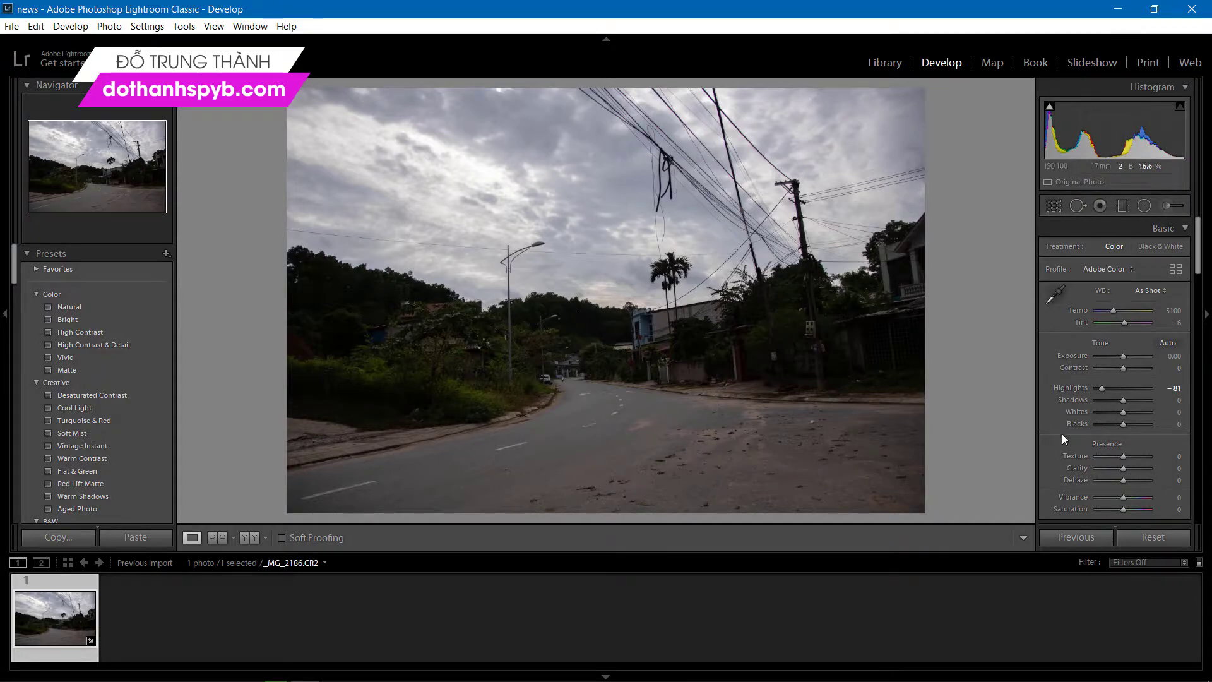
{"action": "mouse_move", "coordinate": [1125, 398]}
{"action": "left_mouse_down"}
{"action": "mouse_move", "coordinate": [1170, 409]}
{"action": "mouse_move", "coordinate": [1148, 405]}
{"action": "left_mouse_up"}
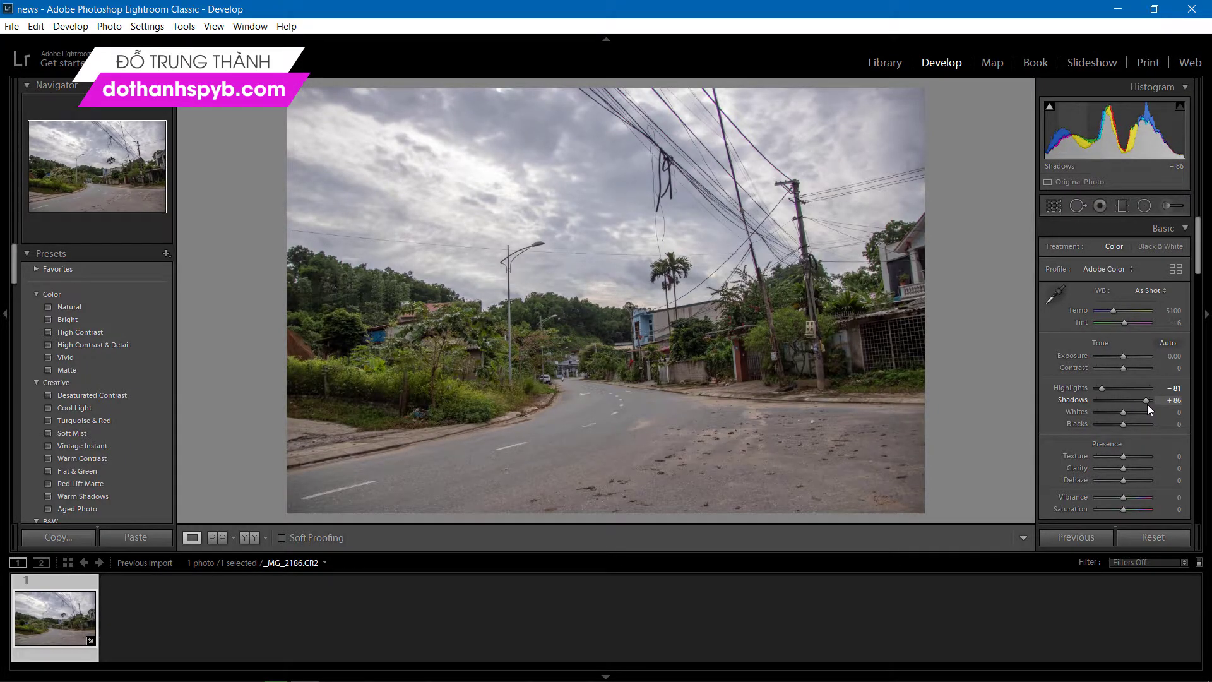
{"action": "mouse_move", "coordinate": [1148, 404]}
{"action": "left_mouse_down"}
{"action": "mouse_move", "coordinate": [1160, 406]}
{"action": "mouse_move", "coordinate": [1128, 425]}
{"action": "left_mouse_up"}
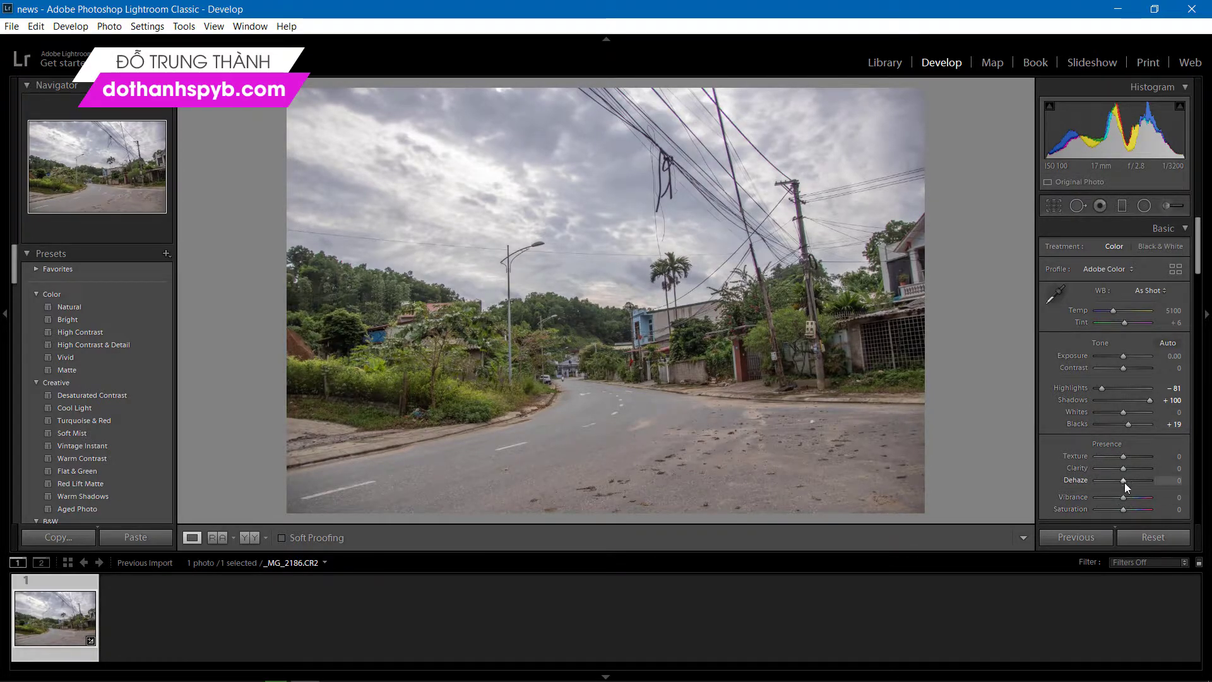
{"action": "left_click_drag", "start_coordinate": [1124, 482], "coordinate": [1132, 482]}
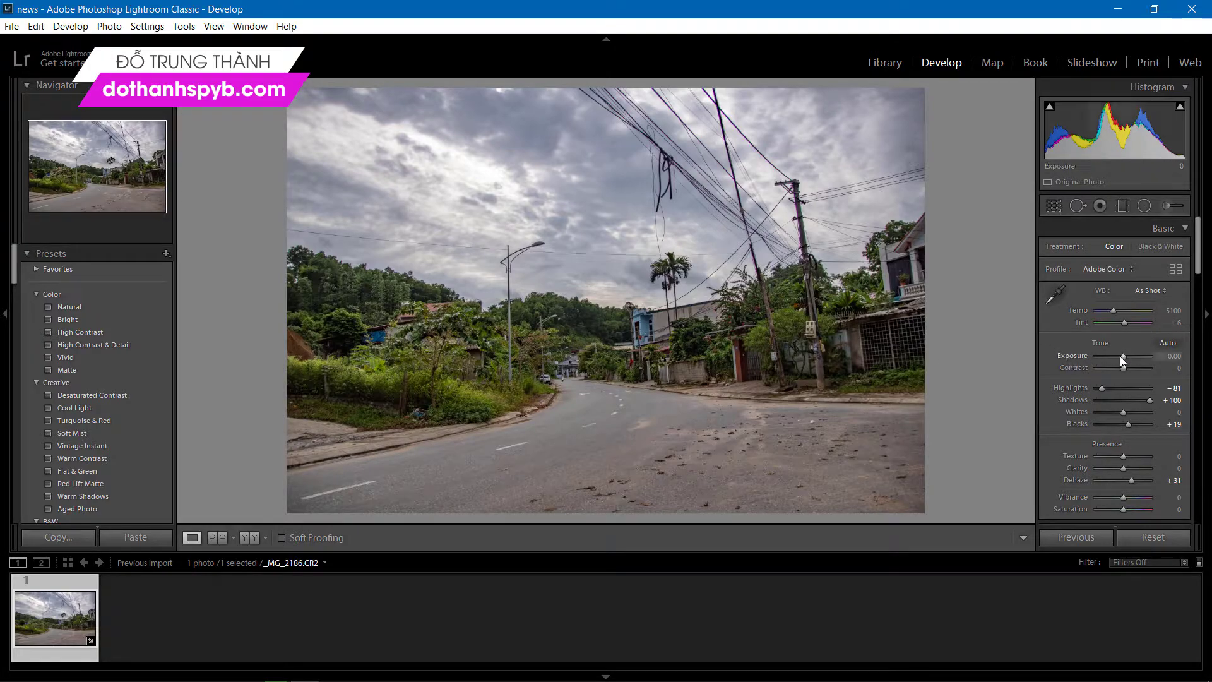
{"action": "left_click_drag", "start_coordinate": [1125, 357], "coordinate": [1131, 357]}
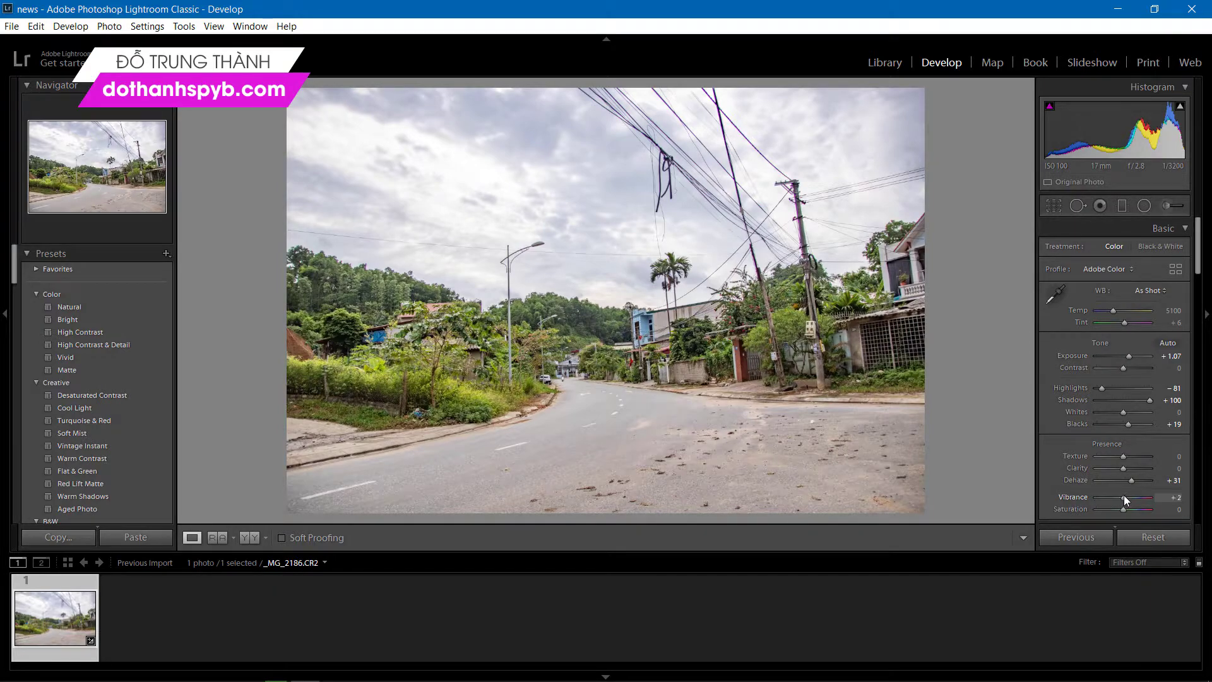
{"action": "mouse_move", "coordinate": [1124, 497]}
{"action": "left_mouse_down"}
{"action": "mouse_move", "coordinate": [1144, 503]}
{"action": "mouse_move", "coordinate": [1131, 505]}
{"action": "left_mouse_up"}
- Zoom to 1:1 and pan across the hillside, streetlight and blue house, then fit the view
{"action": "left_click", "coordinate": [499, 376]}
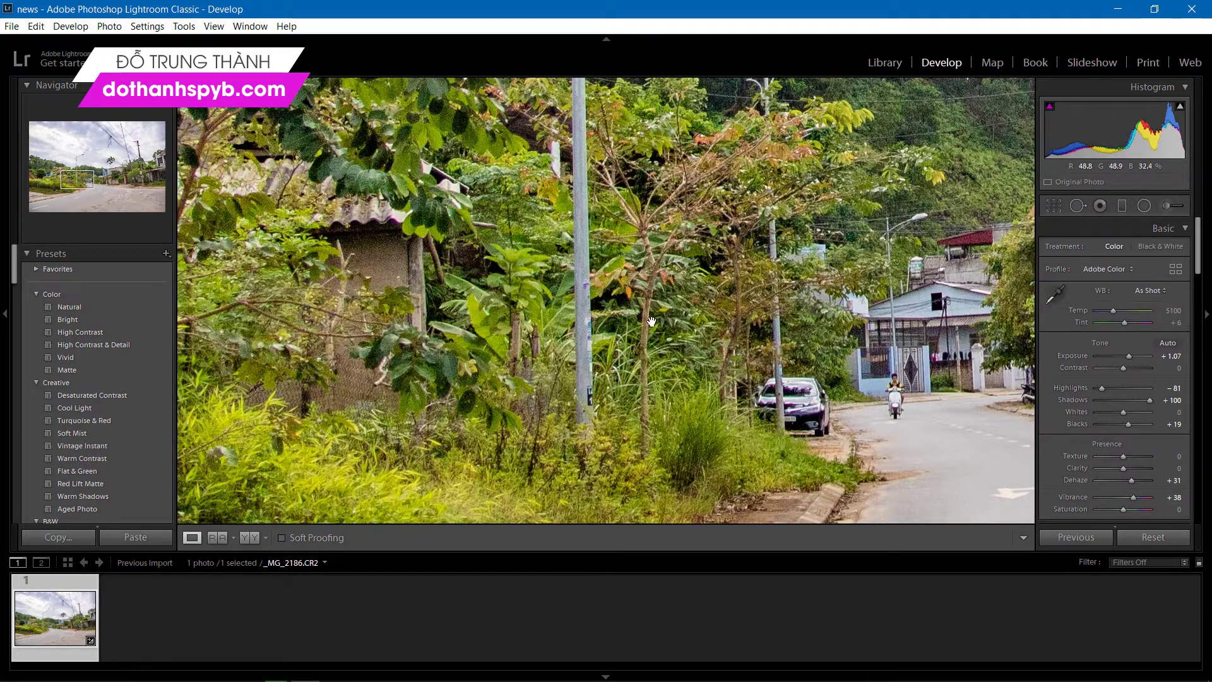
{"action": "mouse_move", "coordinate": [652, 322]}
{"action": "left_mouse_down"}
{"action": "mouse_move", "coordinate": [541, 383]}
{"action": "mouse_move", "coordinate": [760, 309]}
{"action": "left_mouse_up"}
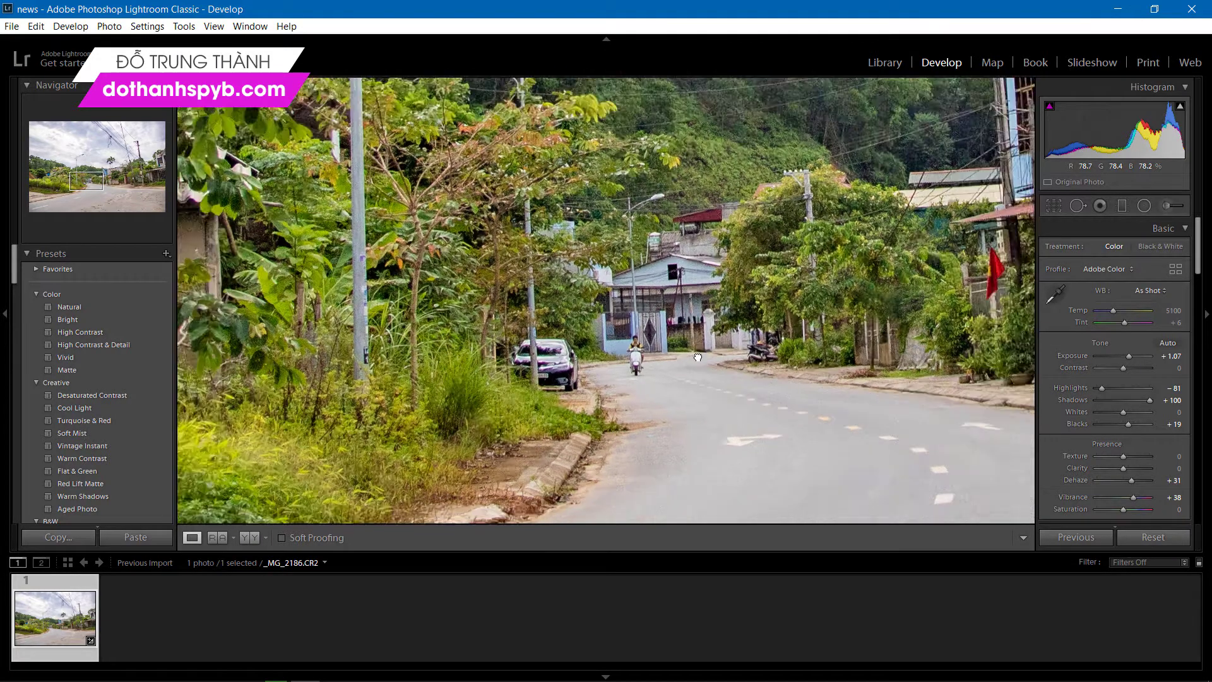
{"action": "left_click_drag", "start_coordinate": [760, 309], "coordinate": [627, 303]}
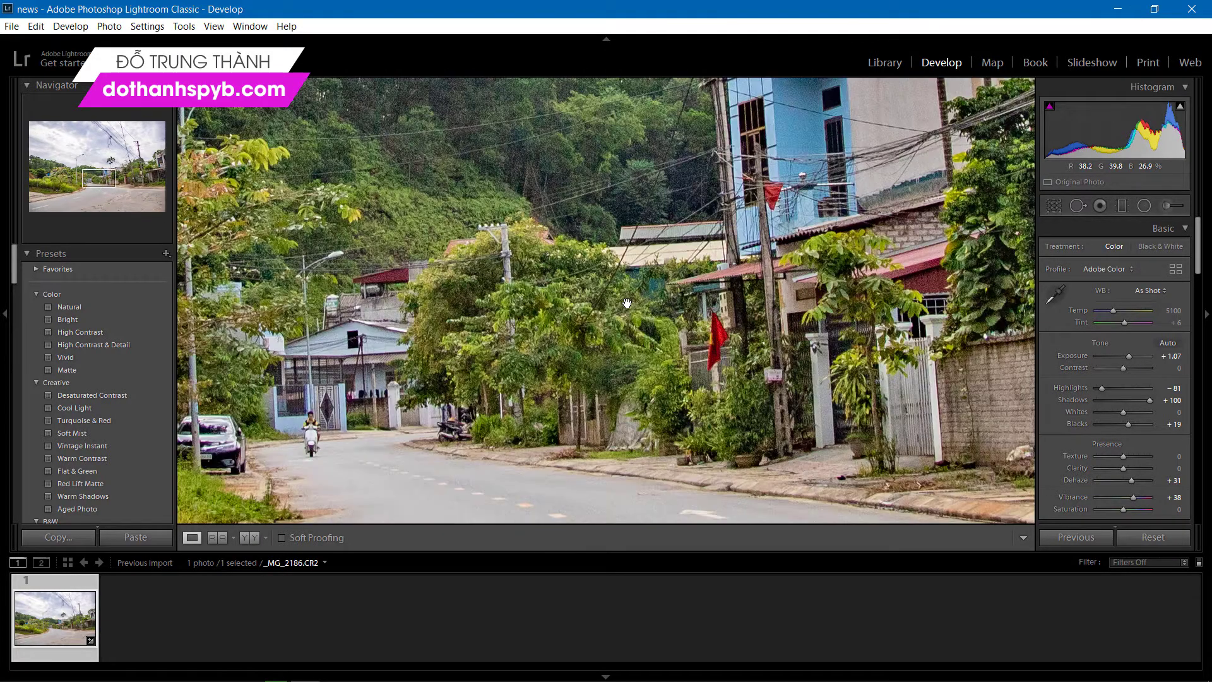
{"action": "left_click", "coordinate": [576, 329]}
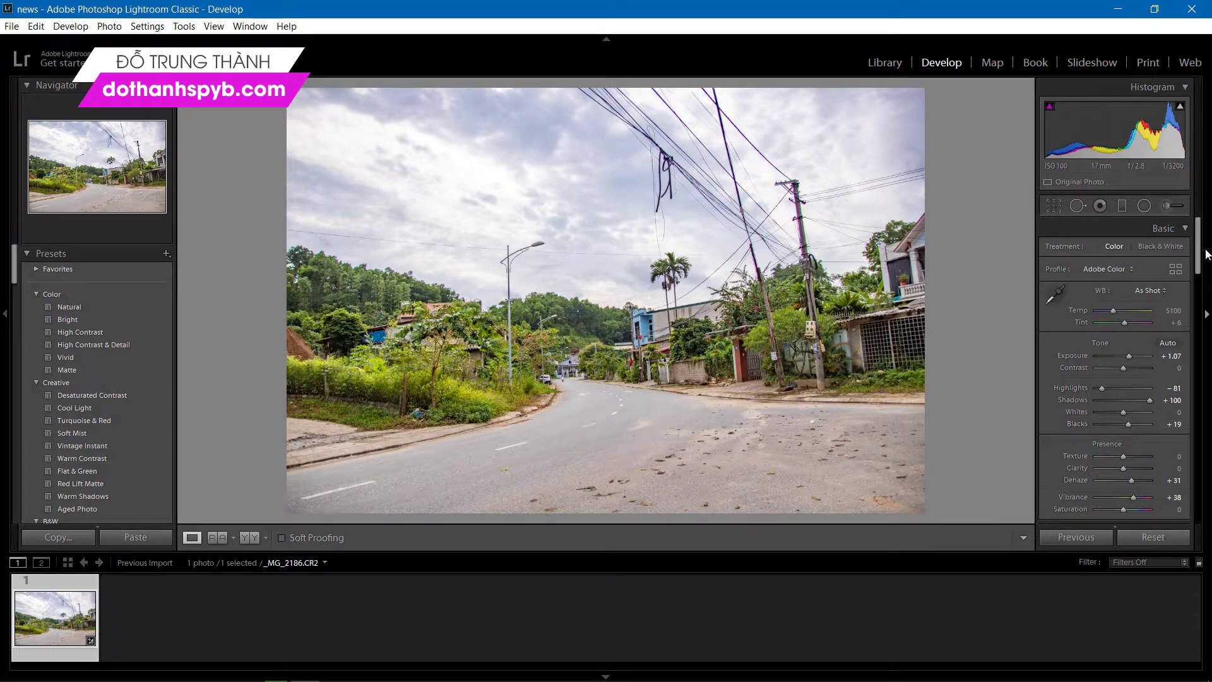
- Lower Dehaze to +21 and Contrast to −10 in the Basic panel
{"action": "left_click_drag", "start_coordinate": [1199, 246], "coordinate": [1200, 272]}
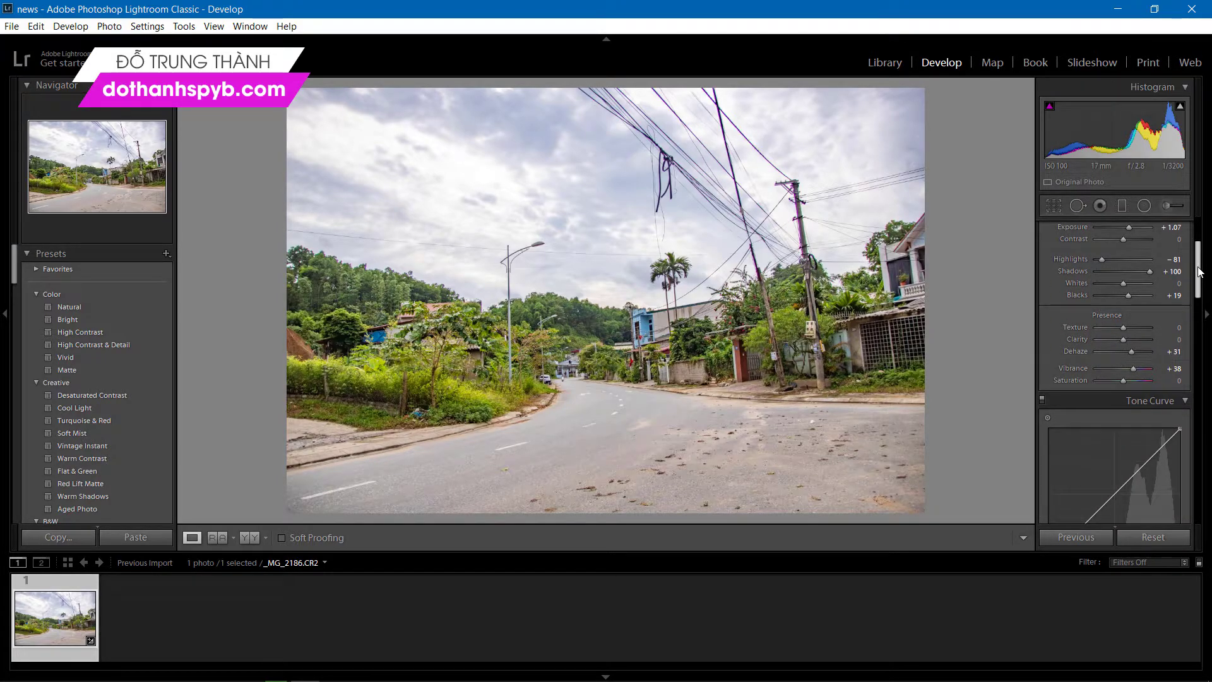
{"action": "left_click_drag", "start_coordinate": [1130, 351], "coordinate": [1126, 351]}
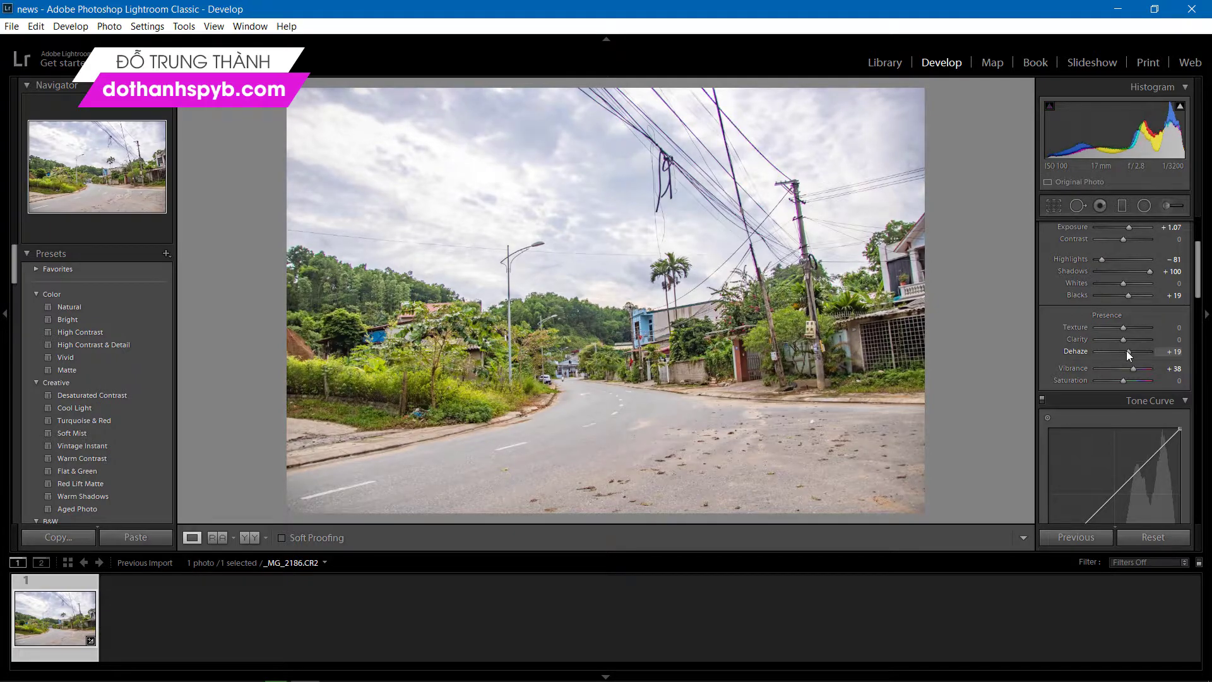
{"action": "left_click_drag", "start_coordinate": [1128, 354], "coordinate": [1131, 353]}
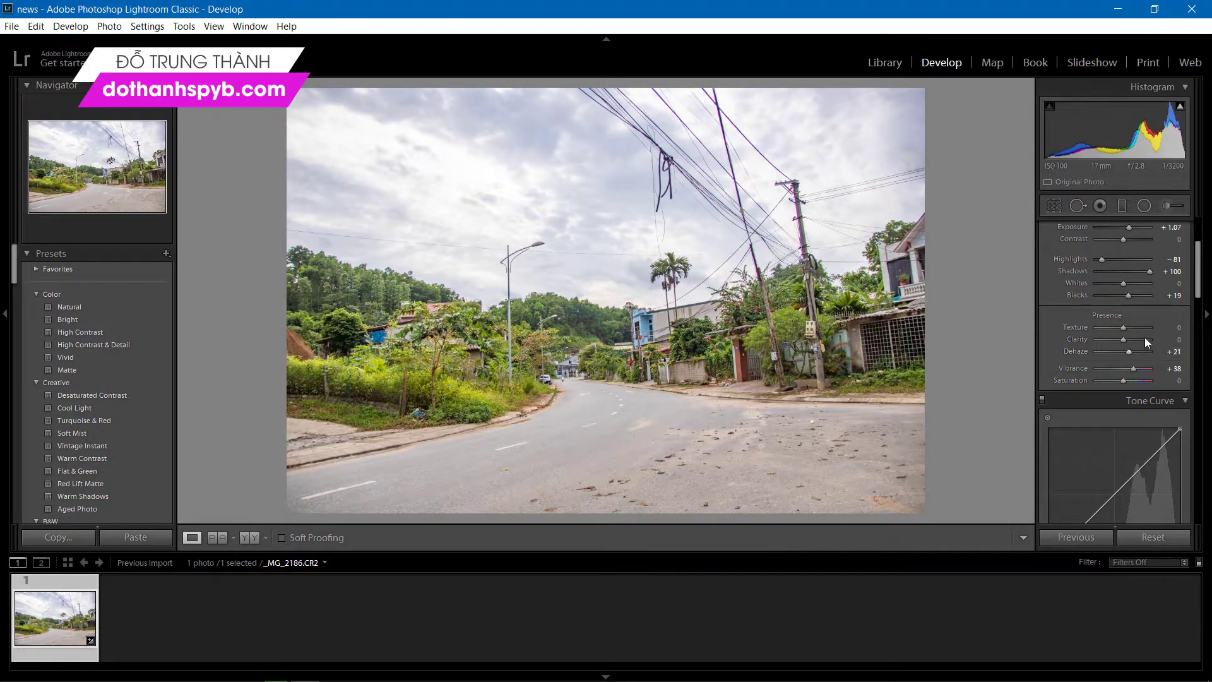
{"action": "left_click_drag", "start_coordinate": [1199, 270], "coordinate": [1199, 243]}
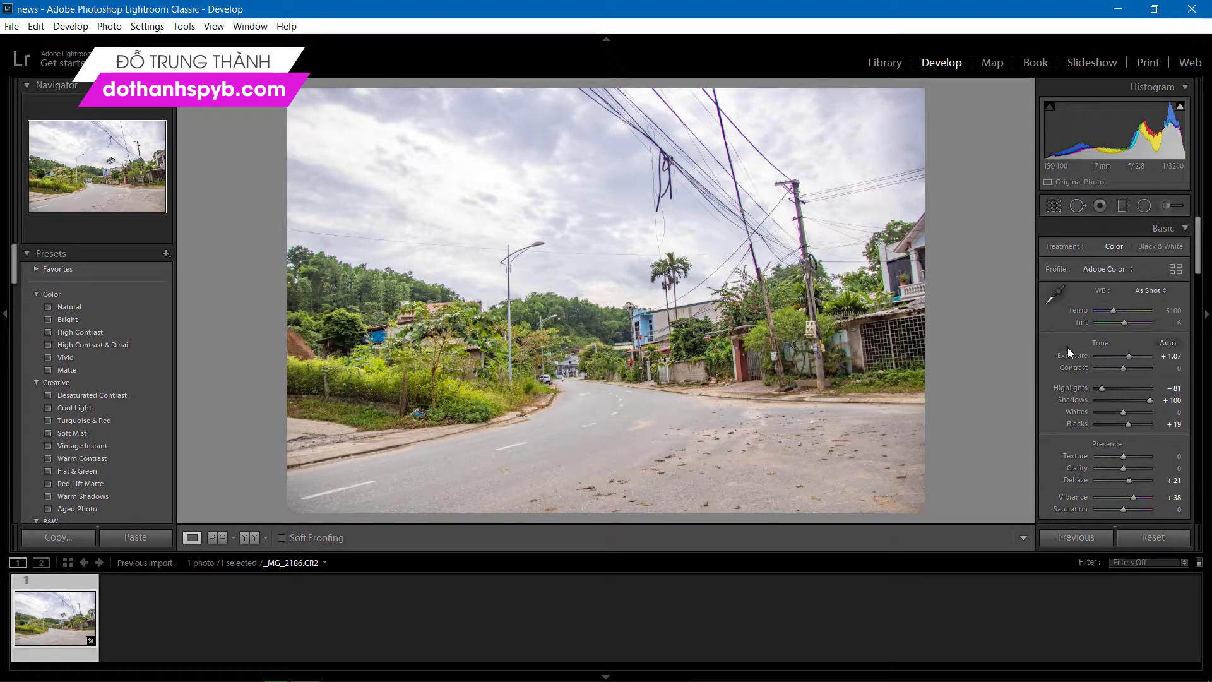
{"action": "left_click_drag", "start_coordinate": [1122, 366], "coordinate": [1120, 368]}
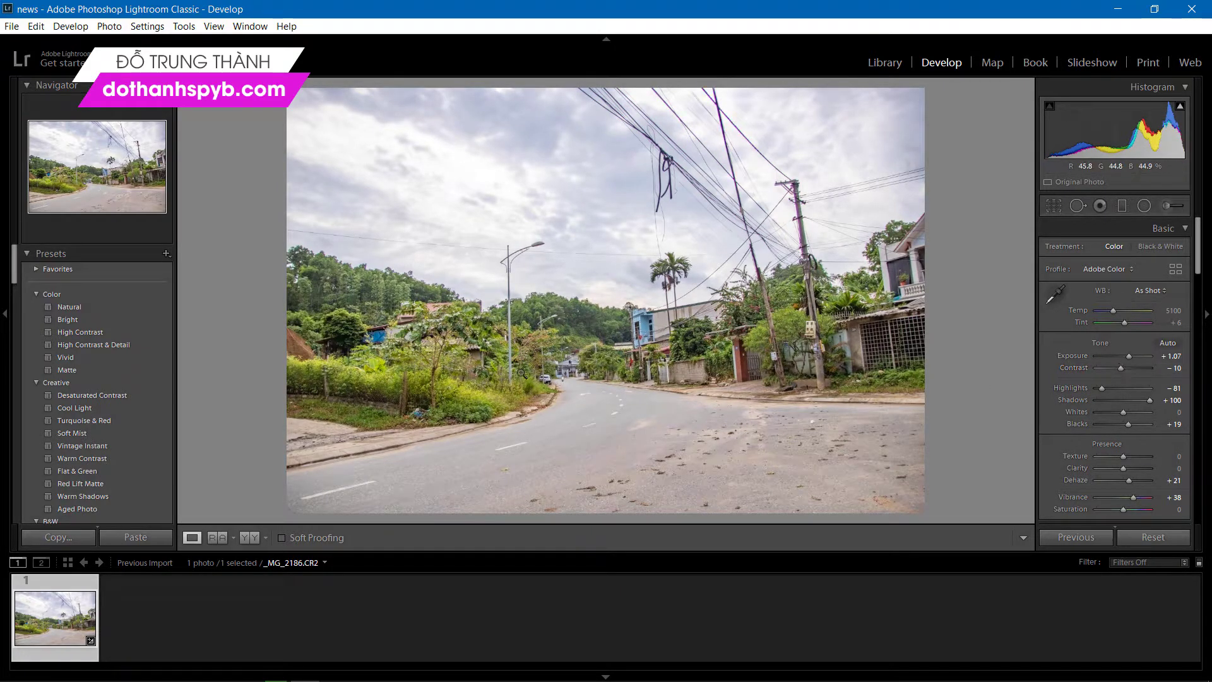
- Zoom to 1:1 twice more to check detail, returning to the fit view each time
{"action": "left_click", "coordinate": [518, 371]}
{"action": "left_click", "coordinate": [535, 377]}
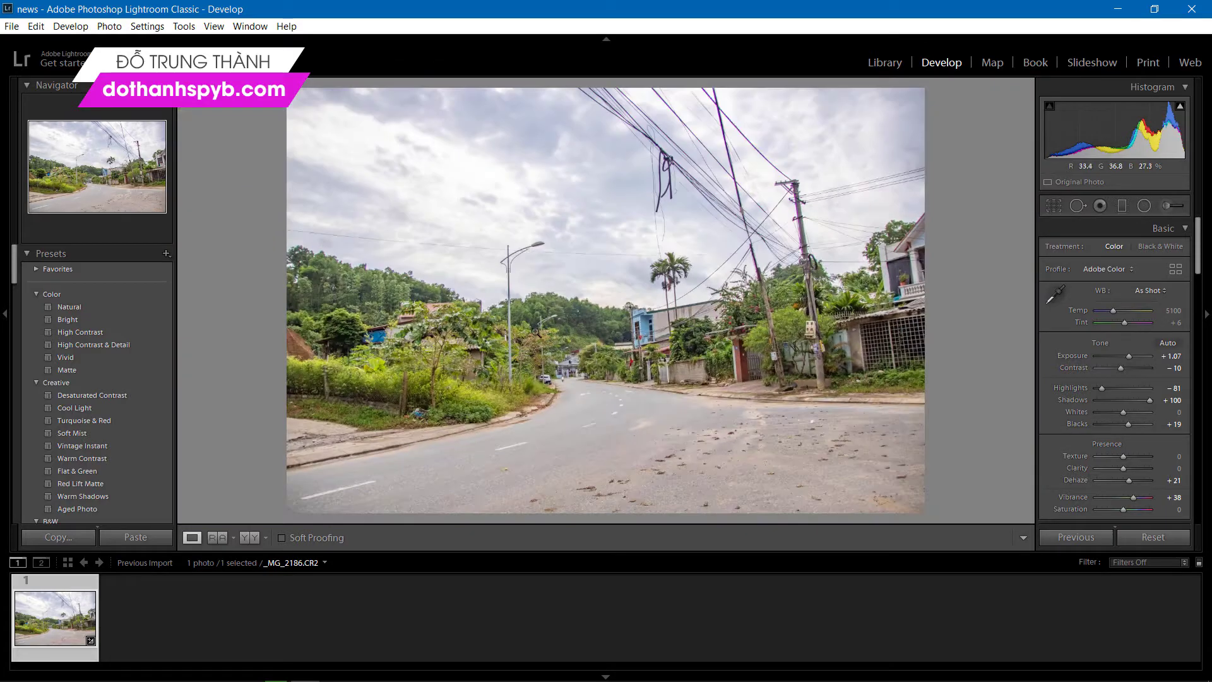
{"action": "left_click", "coordinate": [532, 372]}
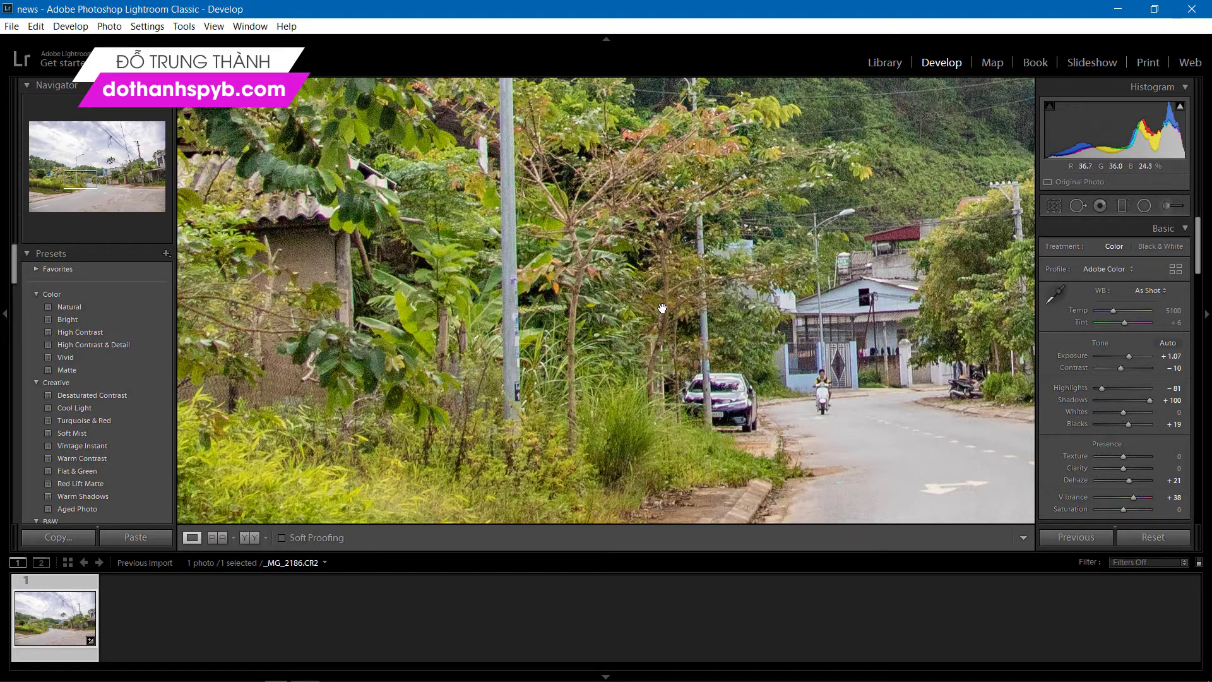
{"action": "left_click", "coordinate": [645, 327]}
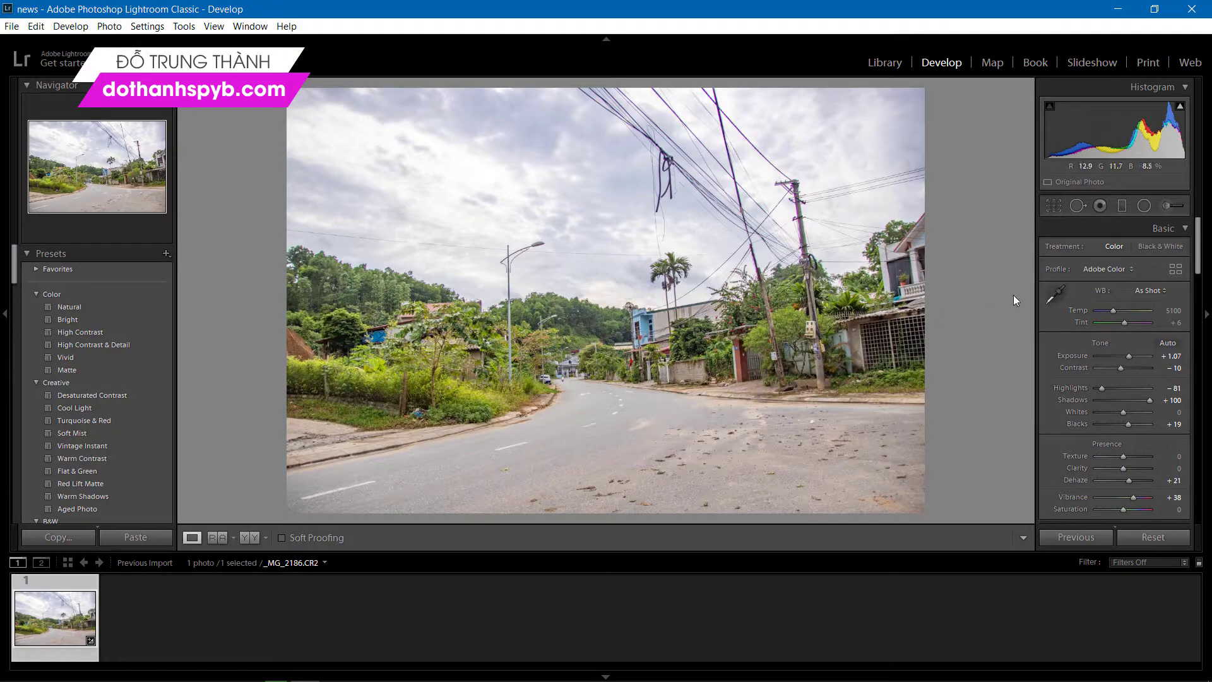
- Draw a graduated filter down over the sky with Temp 35, Exposure −0.70 and Shadows −22
{"action": "scroll", "coordinate": [1199, 253], "scroll_direction": "down", "scroll_amount": 3}
{"action": "scroll", "coordinate": [1199, 259], "scroll_direction": "up", "scroll_amount": 3}
{"action": "left_click", "coordinate": [1122, 206]}
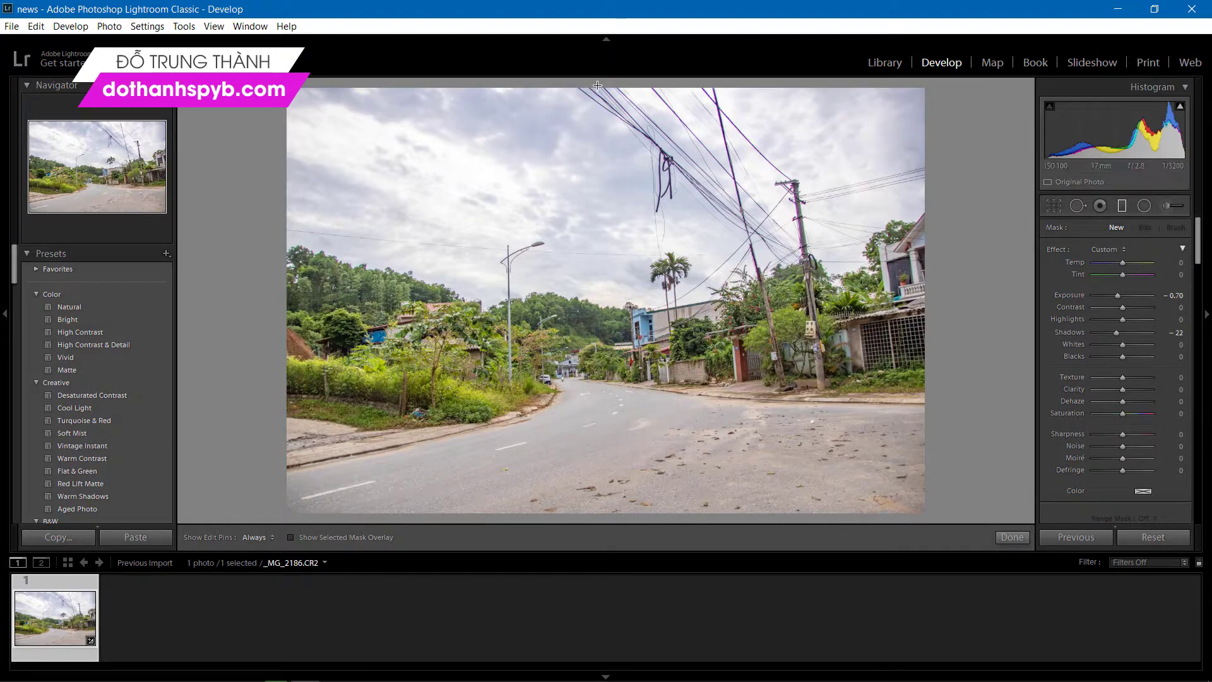
{"action": "left_click_drag", "start_coordinate": [596, 89], "coordinate": [595, 300]}
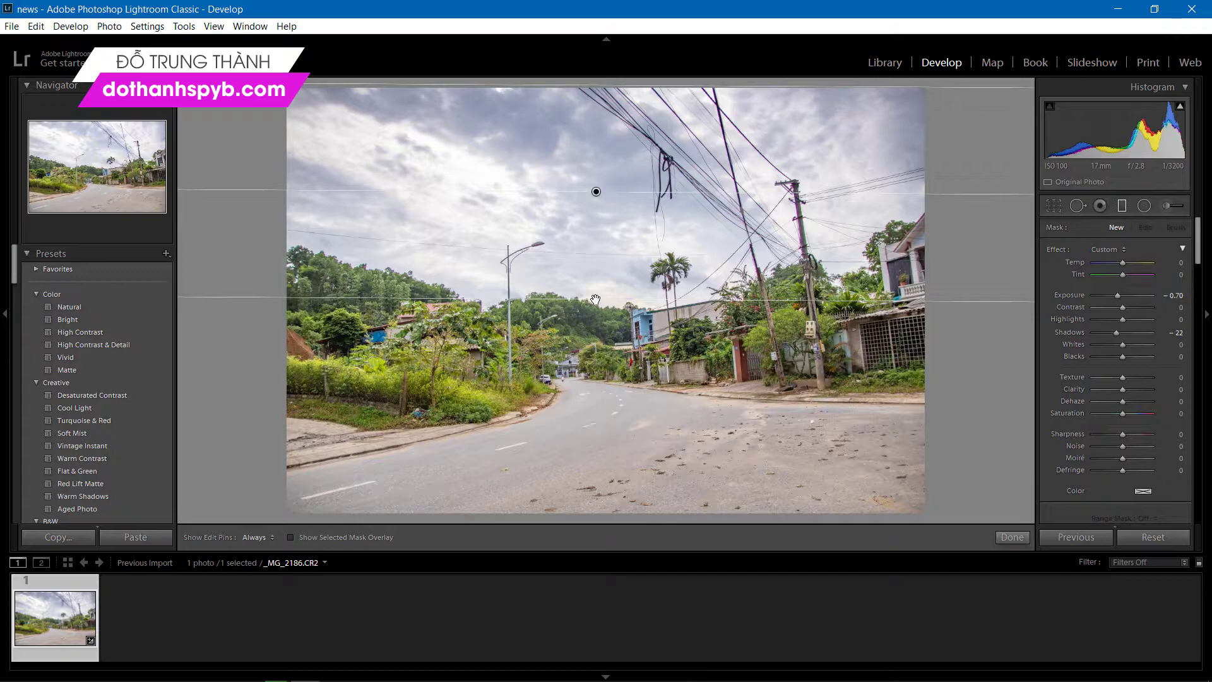
{"action": "left_click_drag", "start_coordinate": [595, 299], "coordinate": [594, 301]}
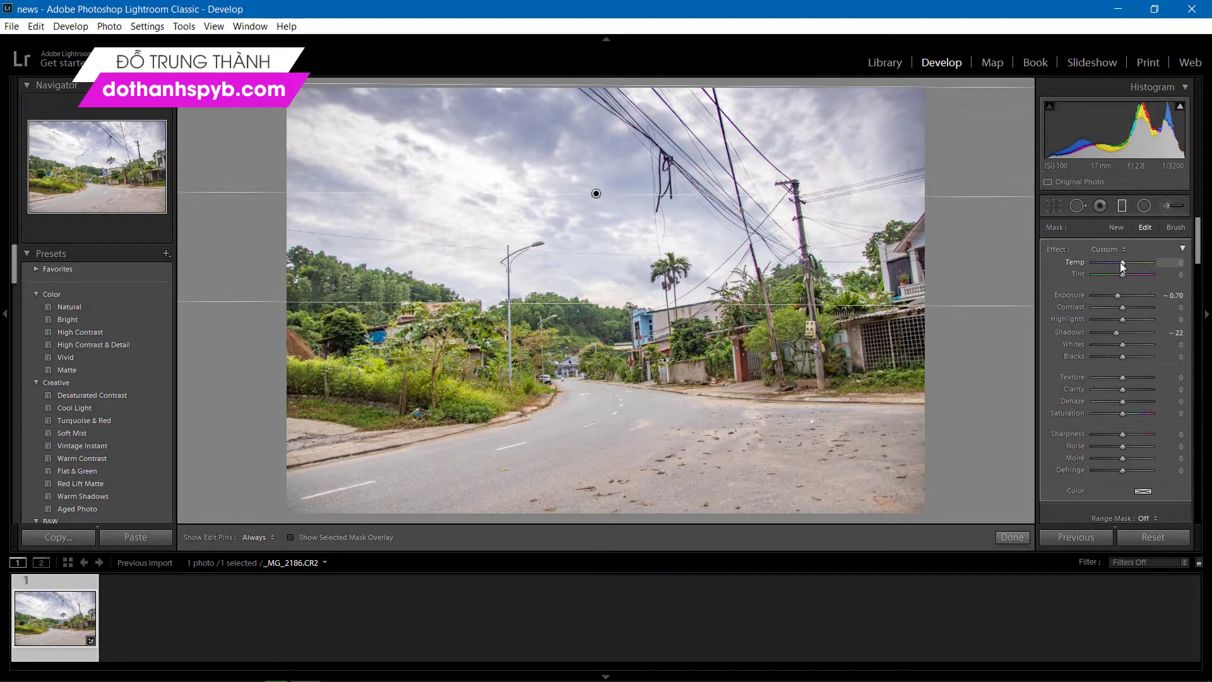
{"action": "left_click_drag", "start_coordinate": [1120, 262], "coordinate": [1132, 272]}
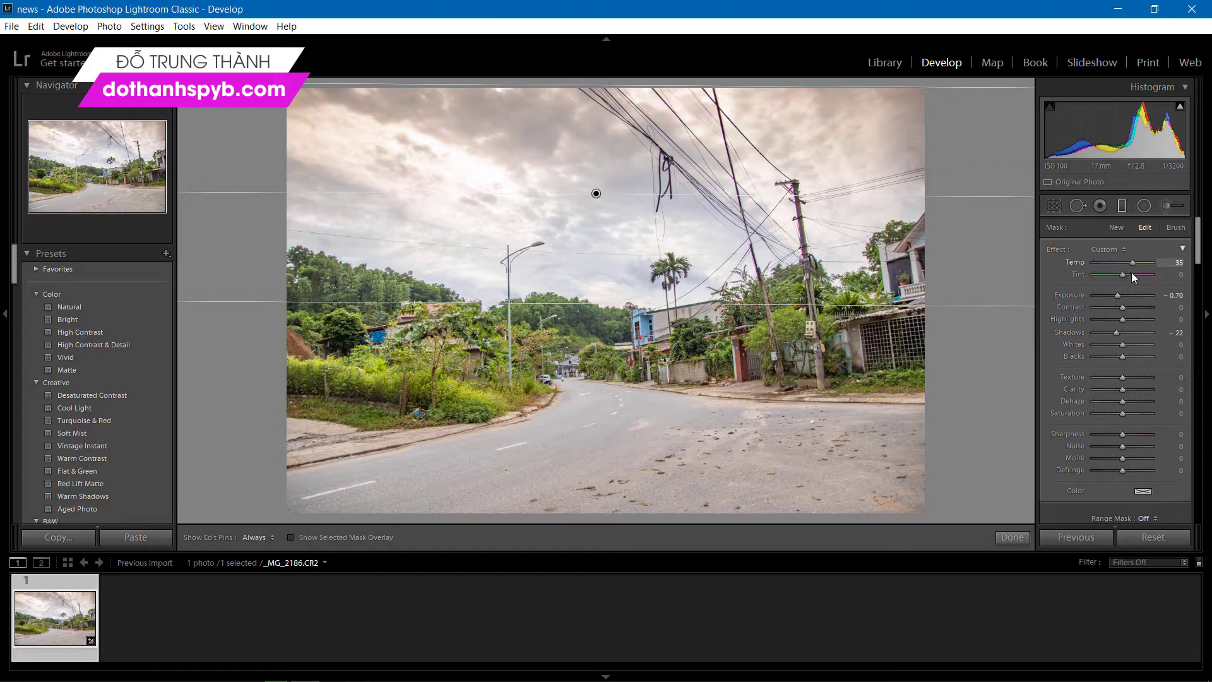
{"action": "left_click_drag", "start_coordinate": [1197, 244], "coordinate": [1197, 360]}
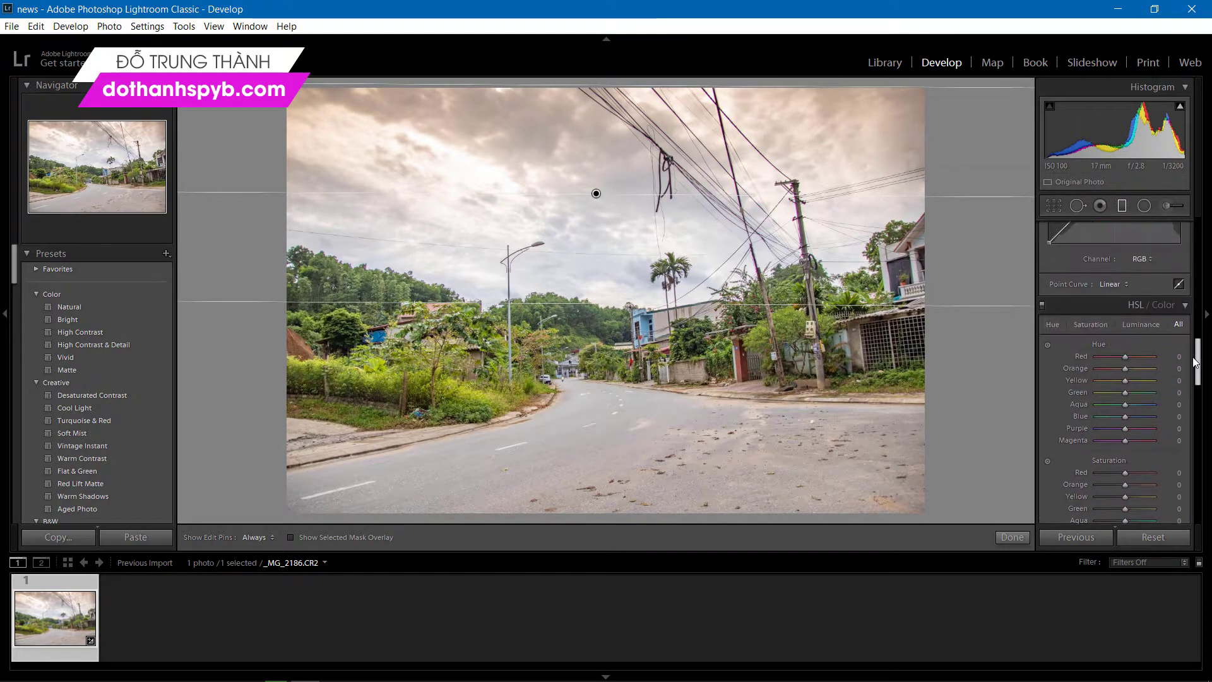
- Try HSL yellow luminance tweaks, then set Saturation Yellow +13 and Green +42
{"action": "left_click", "coordinate": [1090, 325]}
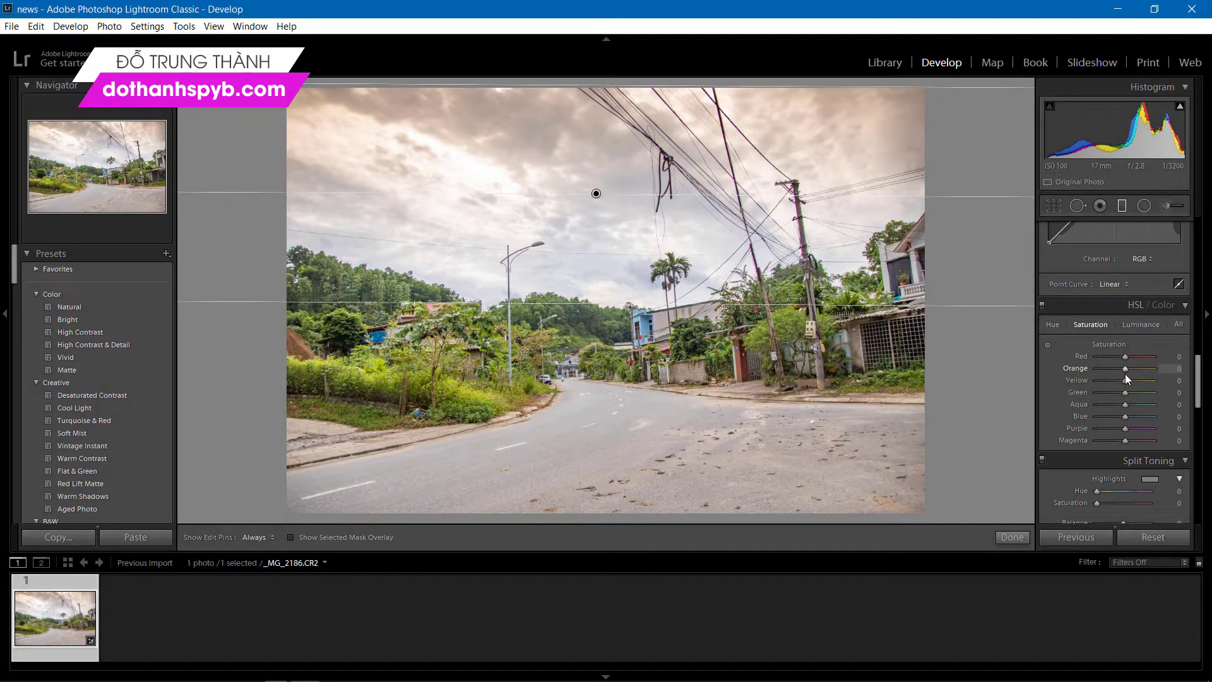
{"action": "left_click_drag", "start_coordinate": [1125, 380], "coordinate": [1132, 386]}
{"action": "left_click", "coordinate": [1139, 325]}
{"action": "left_click_drag", "start_coordinate": [1124, 381], "coordinate": [1129, 386]}
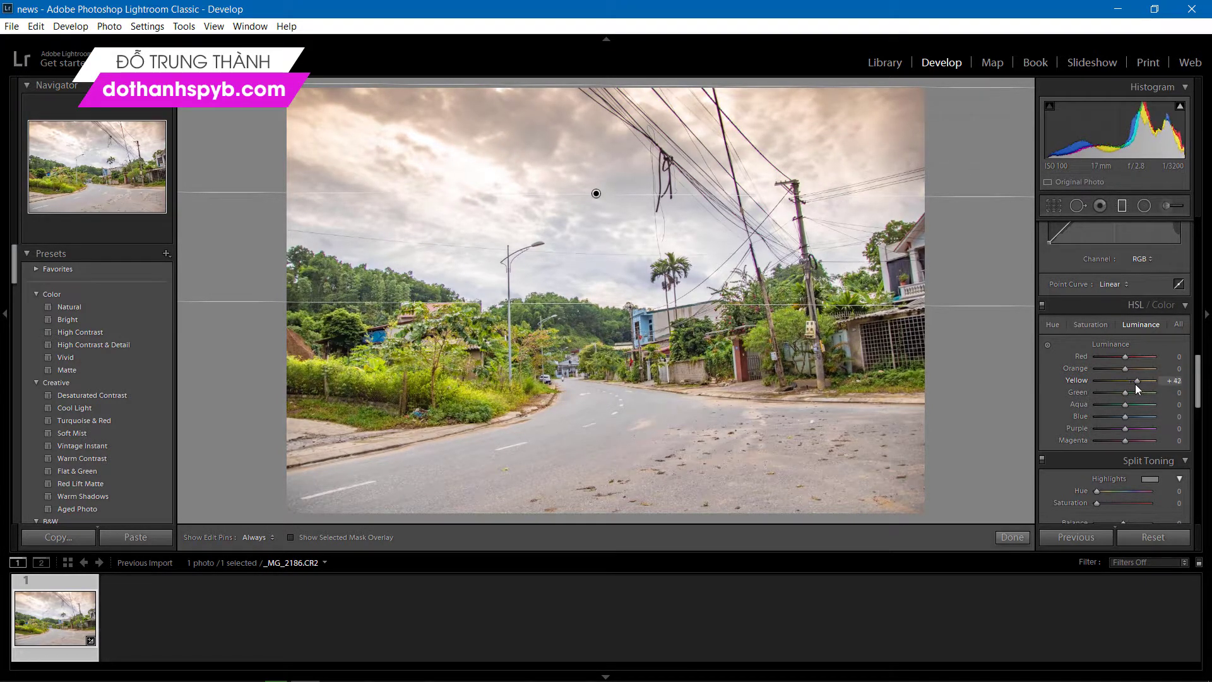
{"action": "left_click_drag", "start_coordinate": [1129, 385], "coordinate": [1122, 389]}
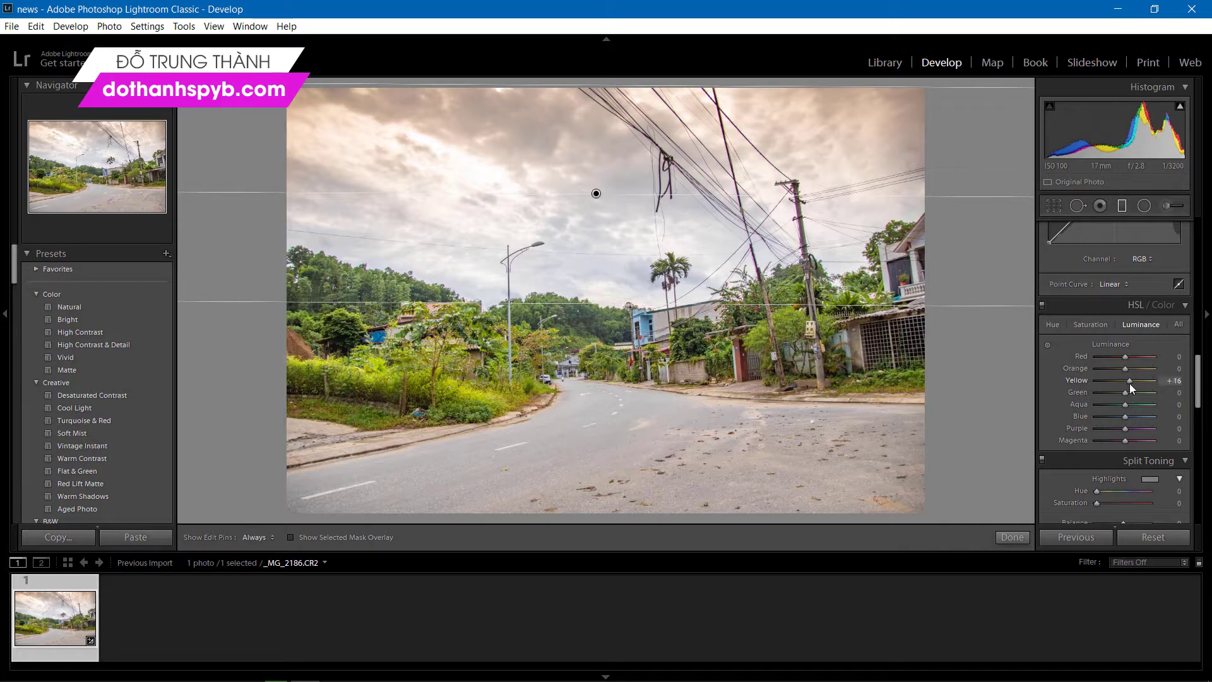
{"action": "left_click", "coordinate": [1092, 325]}
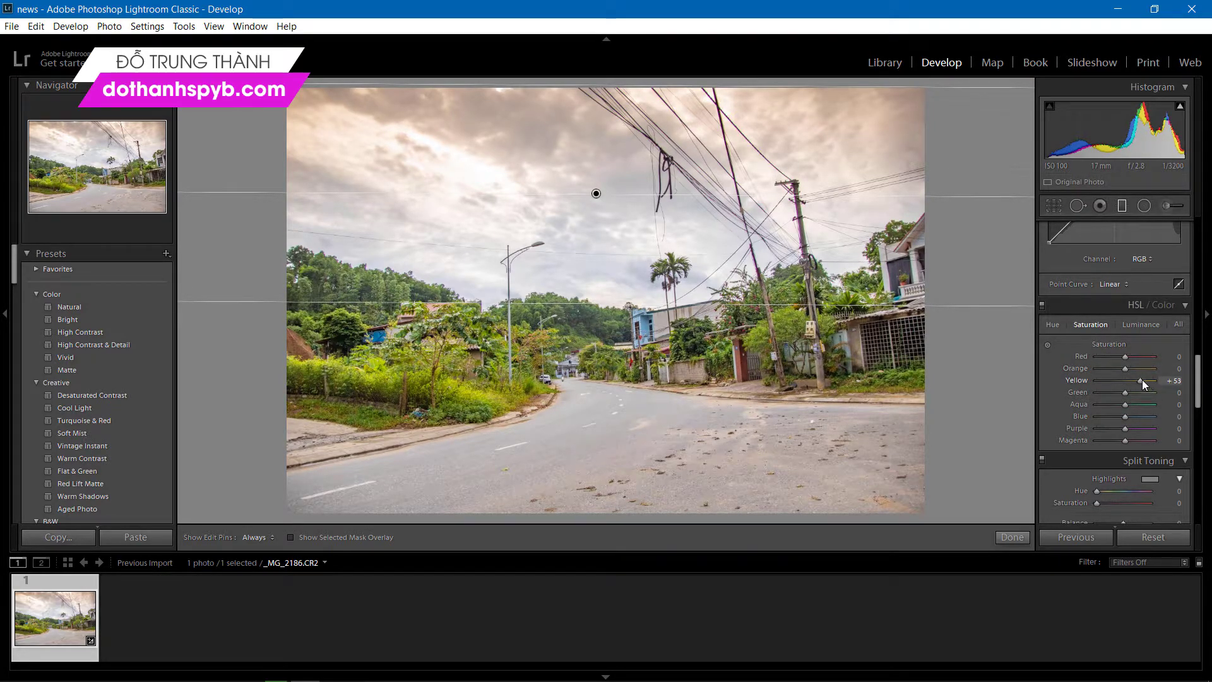
{"action": "left_click_drag", "start_coordinate": [1130, 381], "coordinate": [1137, 396]}
- Exit the targeted adjustment tool and switch to the Before/After side-by-side view
{"action": "left_click", "coordinate": [1012, 537]}
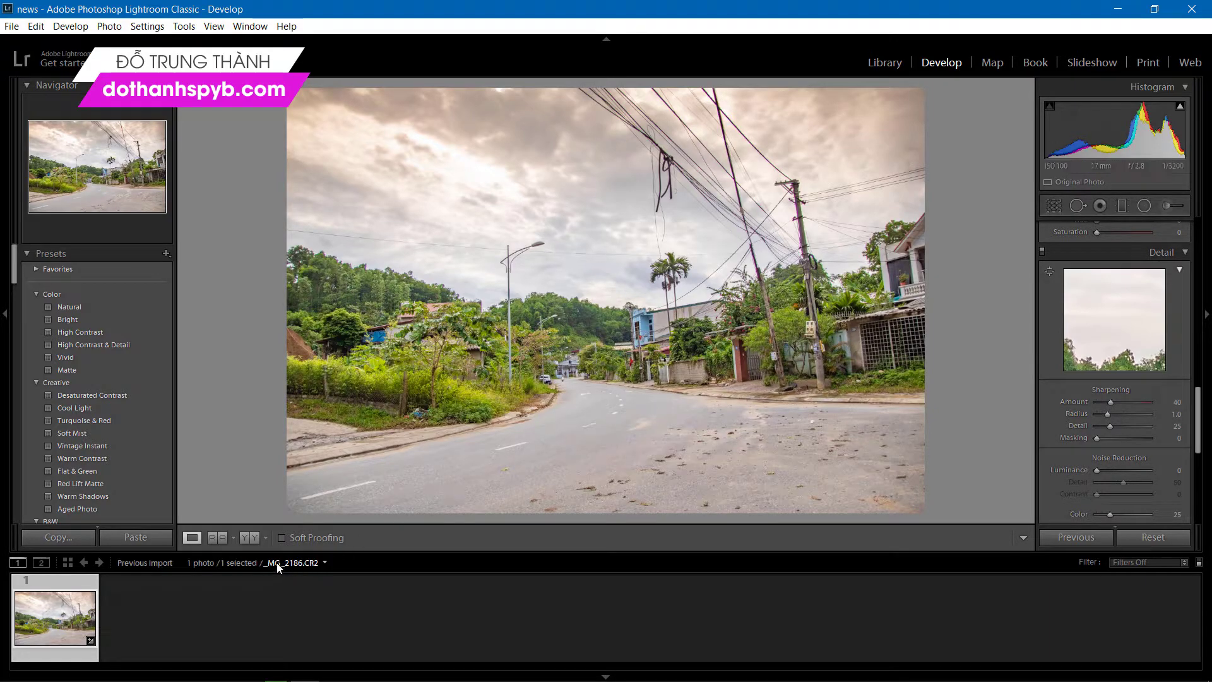
{"action": "left_click", "coordinate": [250, 537]}
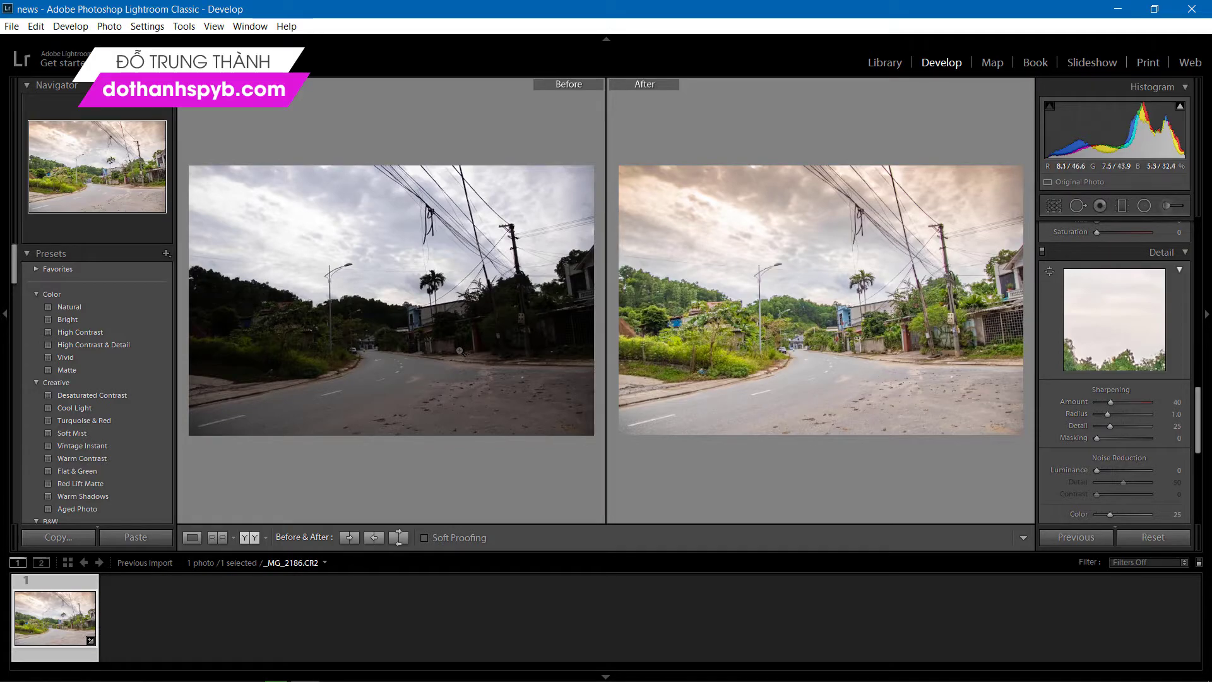
{"action": "left_click", "coordinate": [195, 537]}
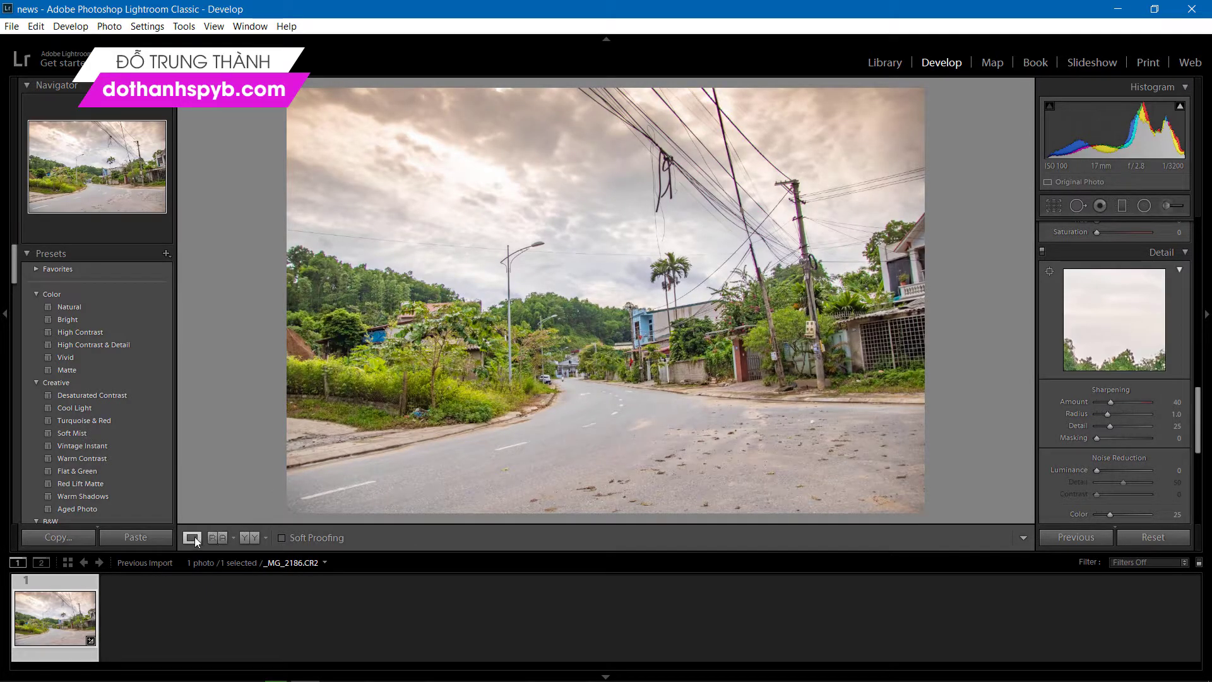
{"action": "left_click", "coordinate": [252, 538]}
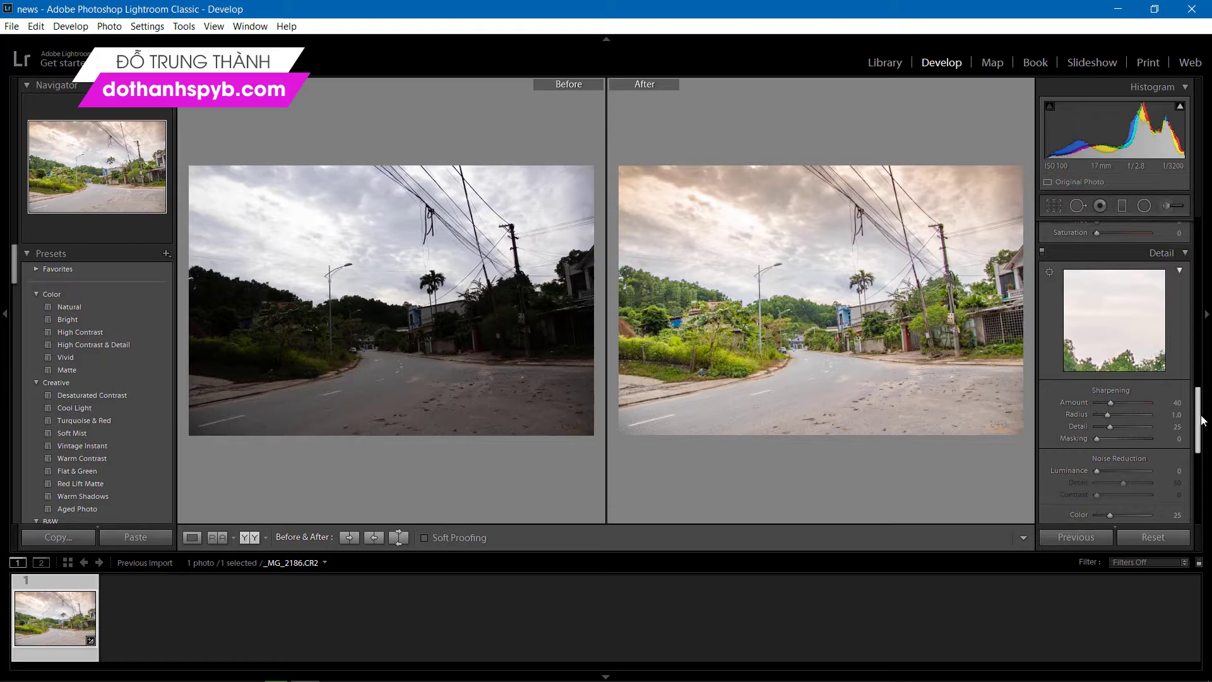
{"action": "mouse_move", "coordinate": [1198, 419]}
{"action": "left_mouse_down"}
{"action": "mouse_move", "coordinate": [1204, 388]}
{"action": "mouse_move", "coordinate": [1187, 394]}
{"action": "mouse_move", "coordinate": [1199, 380]}
{"action": "left_mouse_up"}
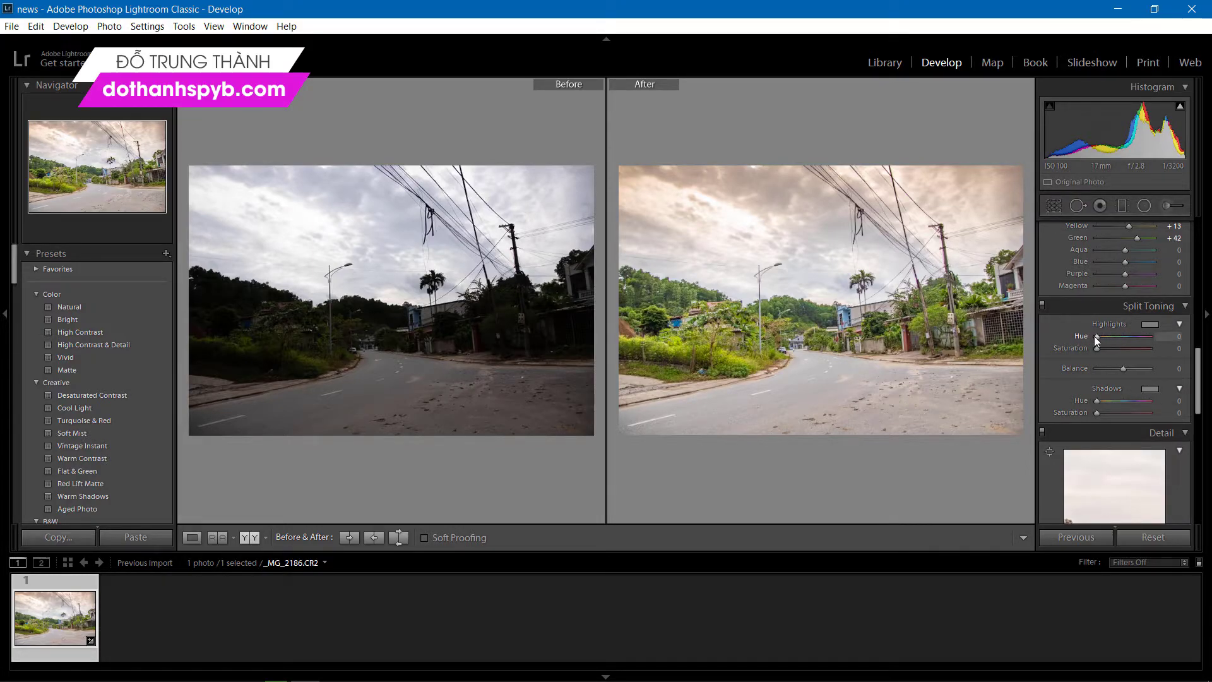
{"action": "left_click", "coordinate": [1205, 331]}
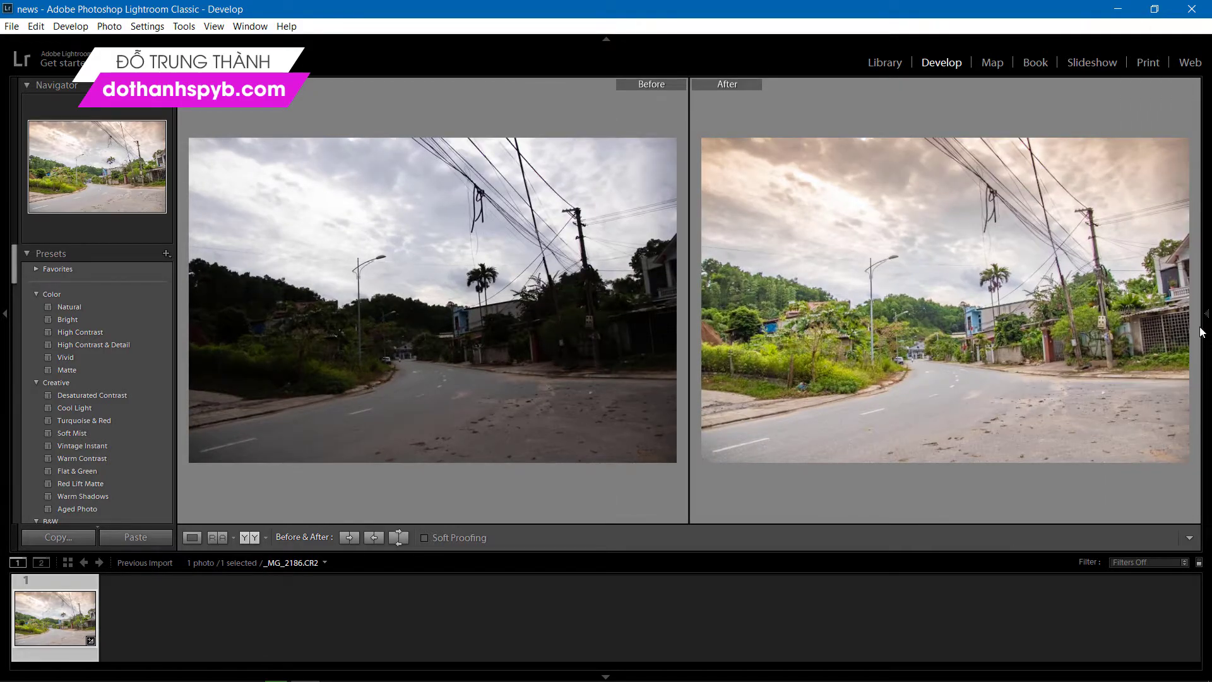
{"action": "left_click", "coordinate": [1203, 329]}
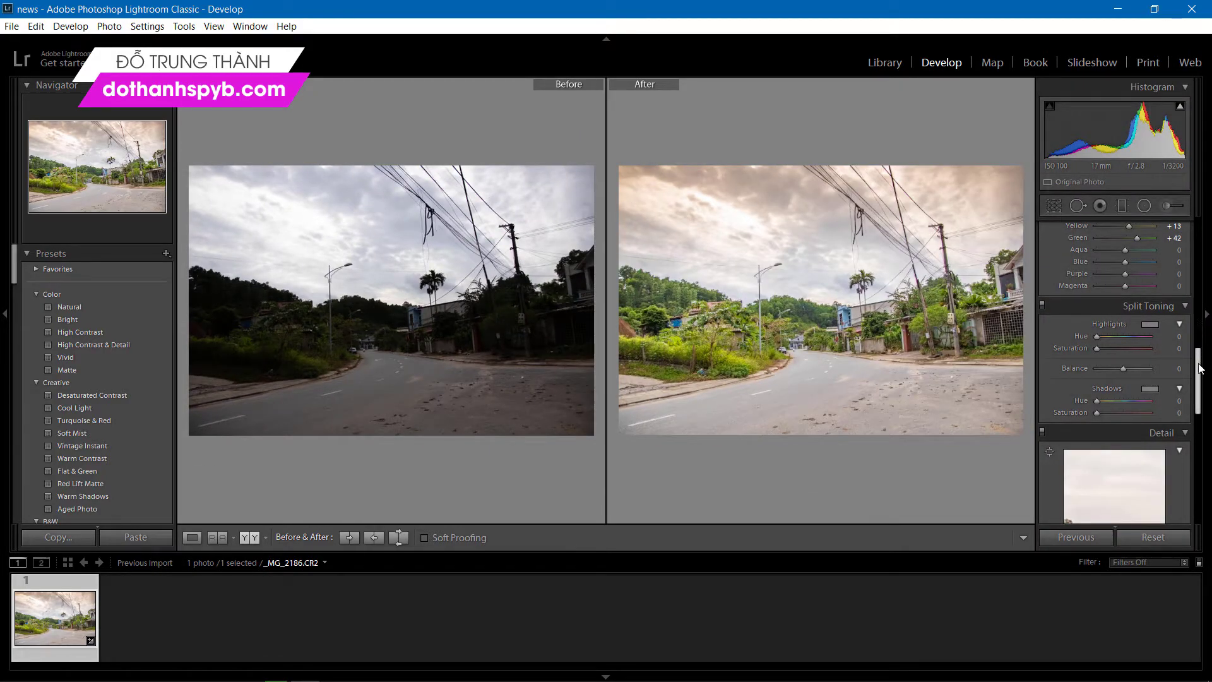
{"action": "mouse_move", "coordinate": [1201, 370]}
{"action": "left_mouse_down"}
{"action": "mouse_move", "coordinate": [1203, 284]}
{"action": "mouse_move", "coordinate": [1203, 460]}
{"action": "left_mouse_up"}
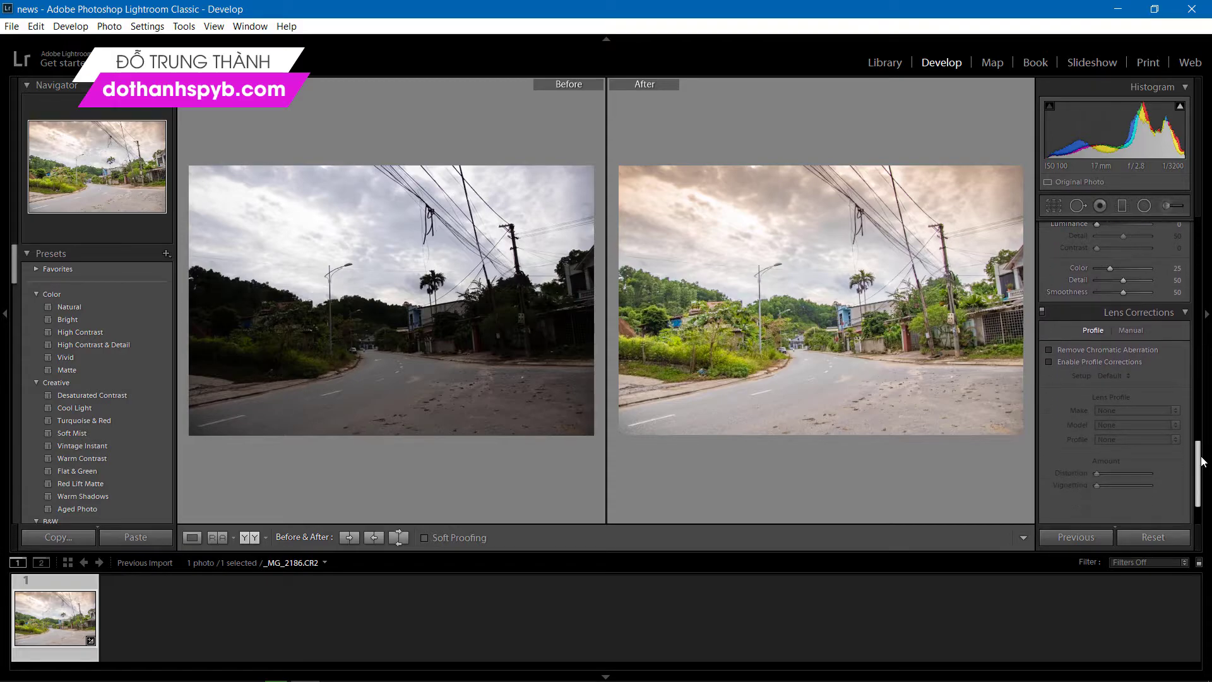
- Return to Loupe view and enable chromatic aberration removal with the Sigma 17-50mm lens profile
{"action": "left_click", "coordinate": [192, 537]}
{"action": "left_click", "coordinate": [1047, 349]}
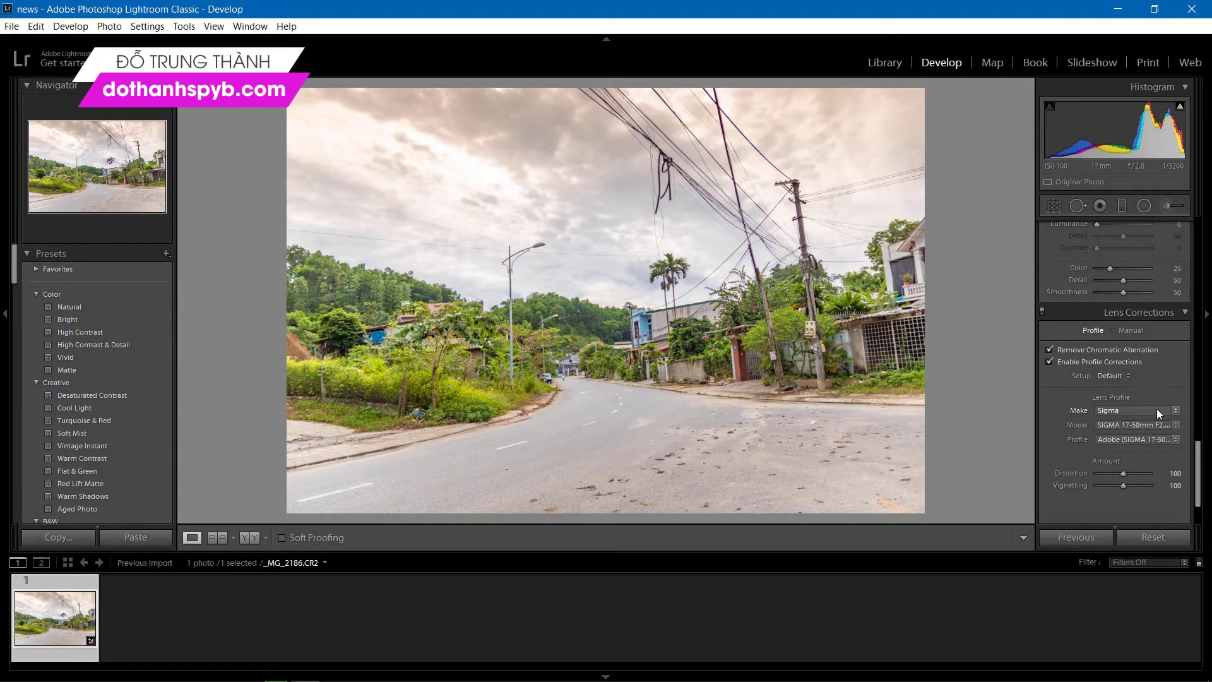
{"action": "left_click", "coordinate": [1206, 455]}
{"action": "left_click", "coordinate": [1201, 453]}
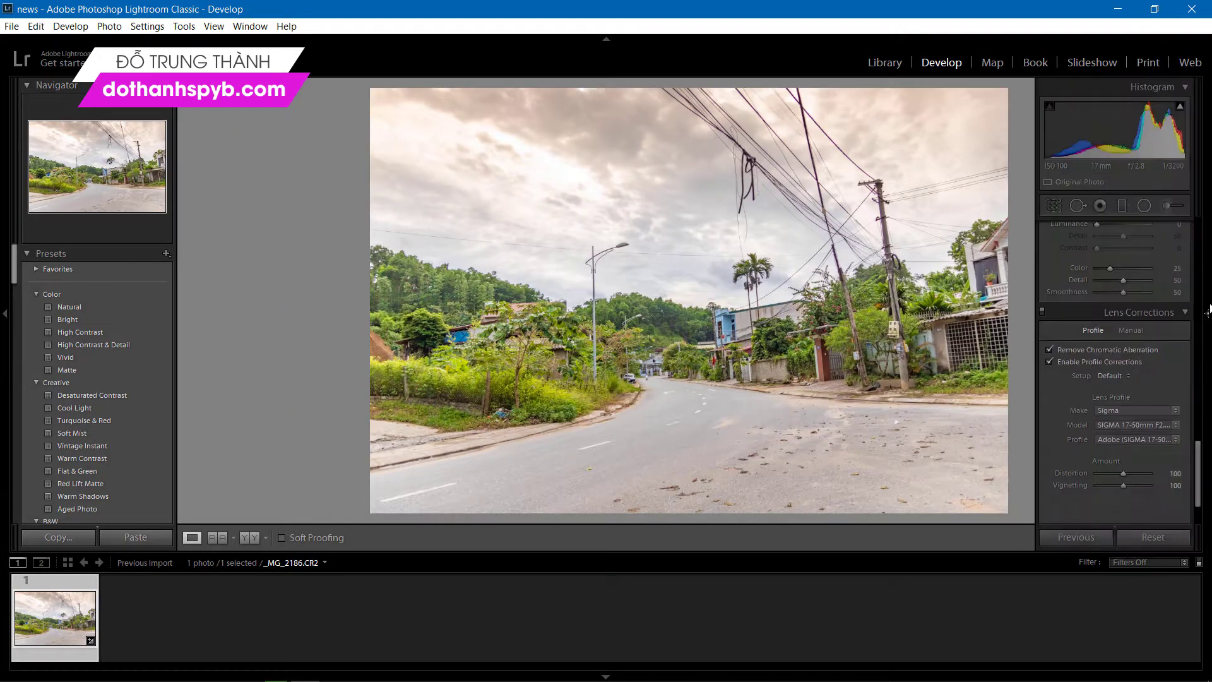
- Set sharpening Amount 50, Radius 1.3, Detail 33, Masking 63, and luminance noise reduction 11
{"action": "mouse_move", "coordinate": [1201, 461]}
{"action": "left_mouse_down"}
{"action": "mouse_move", "coordinate": [1198, 404]}
{"action": "mouse_move", "coordinate": [1184, 421]}
{"action": "left_mouse_up"}
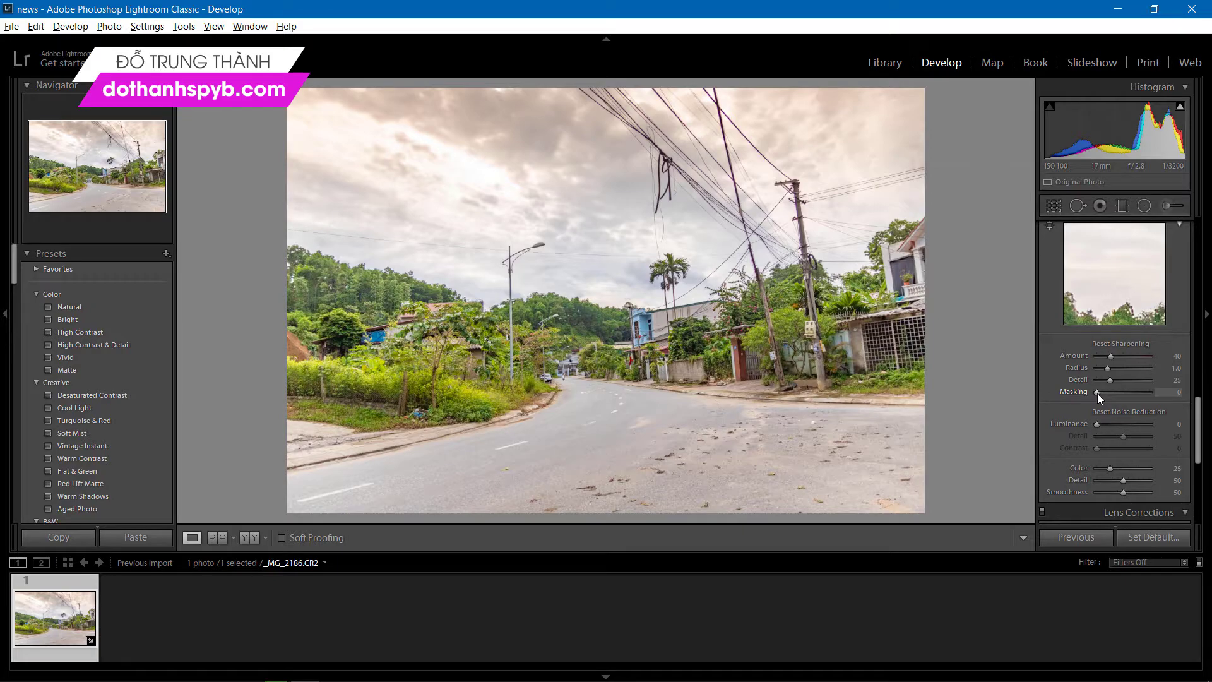
{"action": "left_click_drag", "start_coordinate": [1097, 393], "coordinate": [1143, 396]}
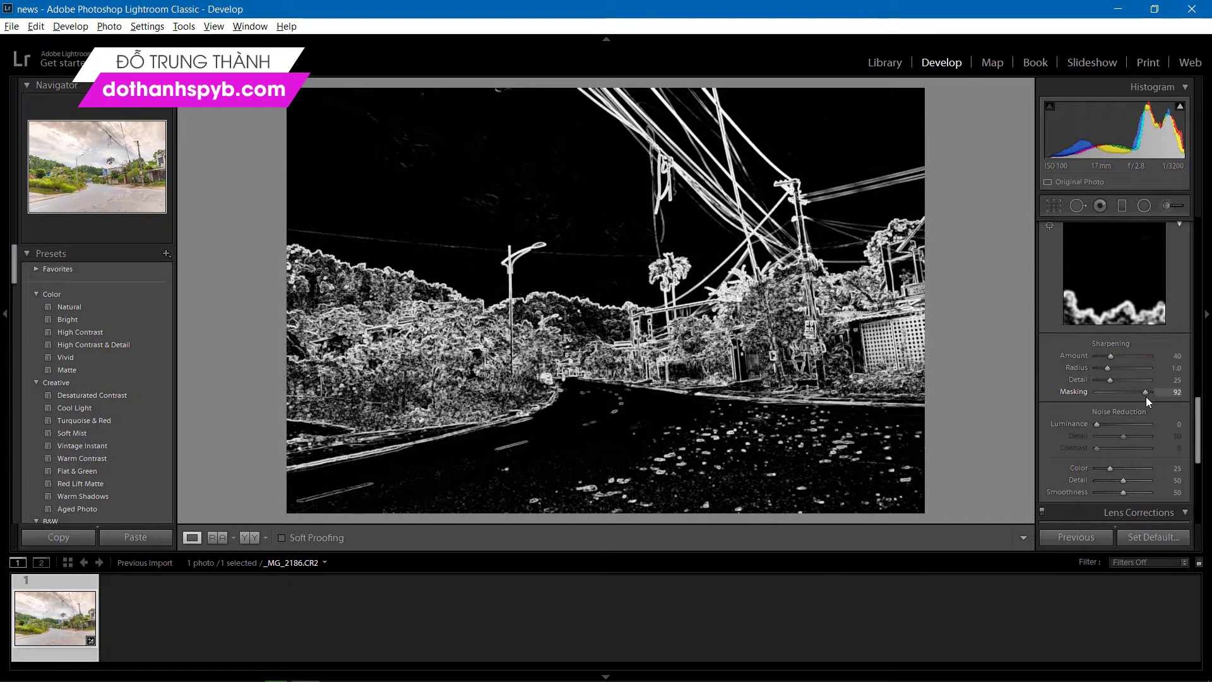
{"action": "left_click_drag", "start_coordinate": [1143, 396], "coordinate": [1131, 400]}
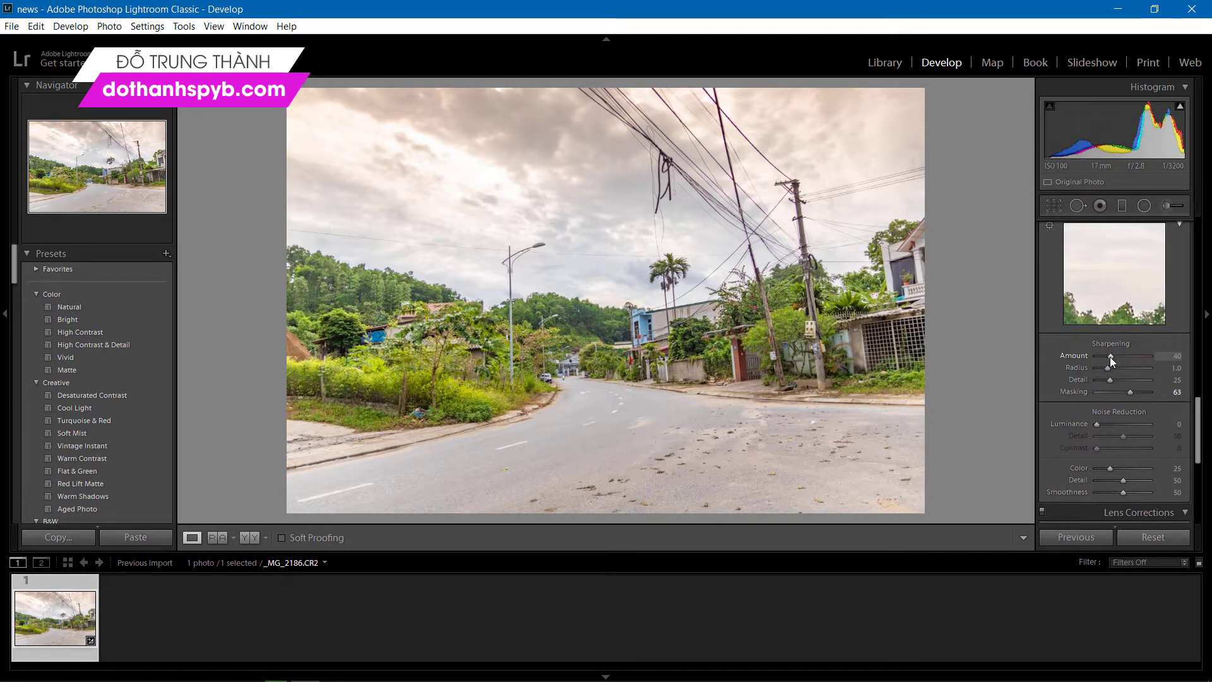
{"action": "left_click_drag", "start_coordinate": [1112, 355], "coordinate": [1113, 379]}
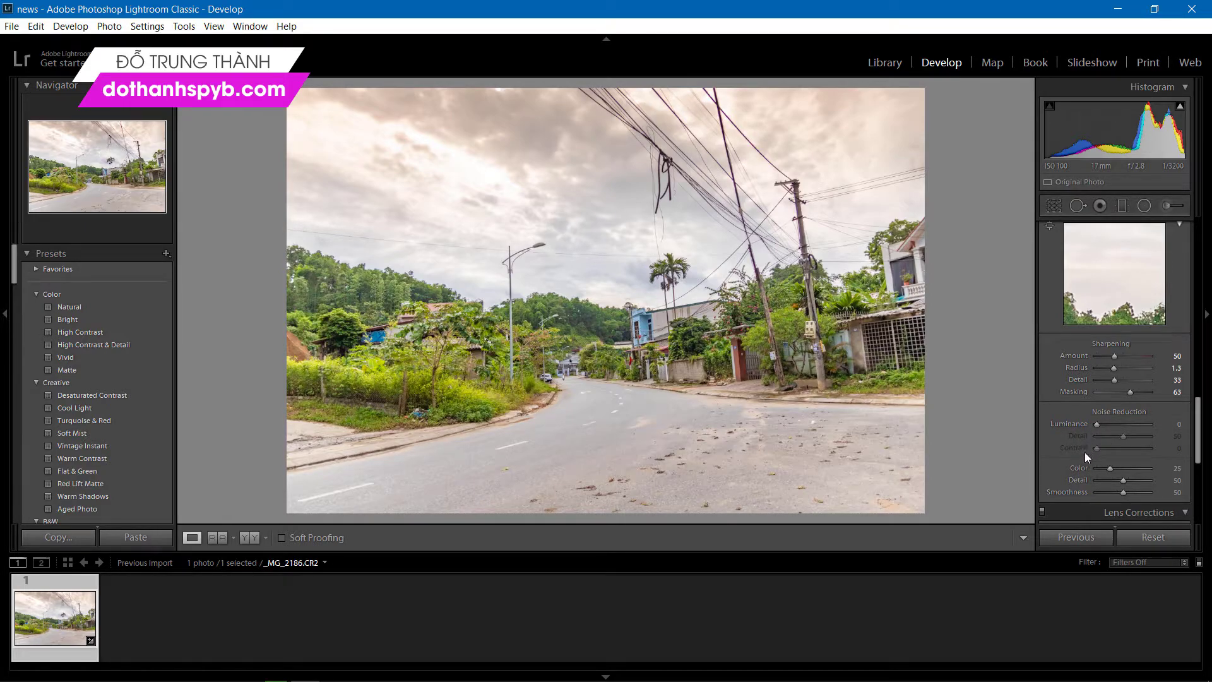
{"action": "mouse_move", "coordinate": [1096, 449]}
{"action": "left_mouse_down"}
{"action": "mouse_move", "coordinate": [1058, 445]}
{"action": "mouse_move", "coordinate": [1071, 447]}
{"action": "left_mouse_up"}
- Set noise reduction Luminance 13, Contrast 0, Color Detail 38 and Smoothness 25
{"action": "mouse_move", "coordinate": [1152, 452]}
{"action": "left_mouse_down"}
{"action": "mouse_move", "coordinate": [1102, 448]}
{"action": "mouse_move", "coordinate": [1123, 443]}
{"action": "left_mouse_up"}
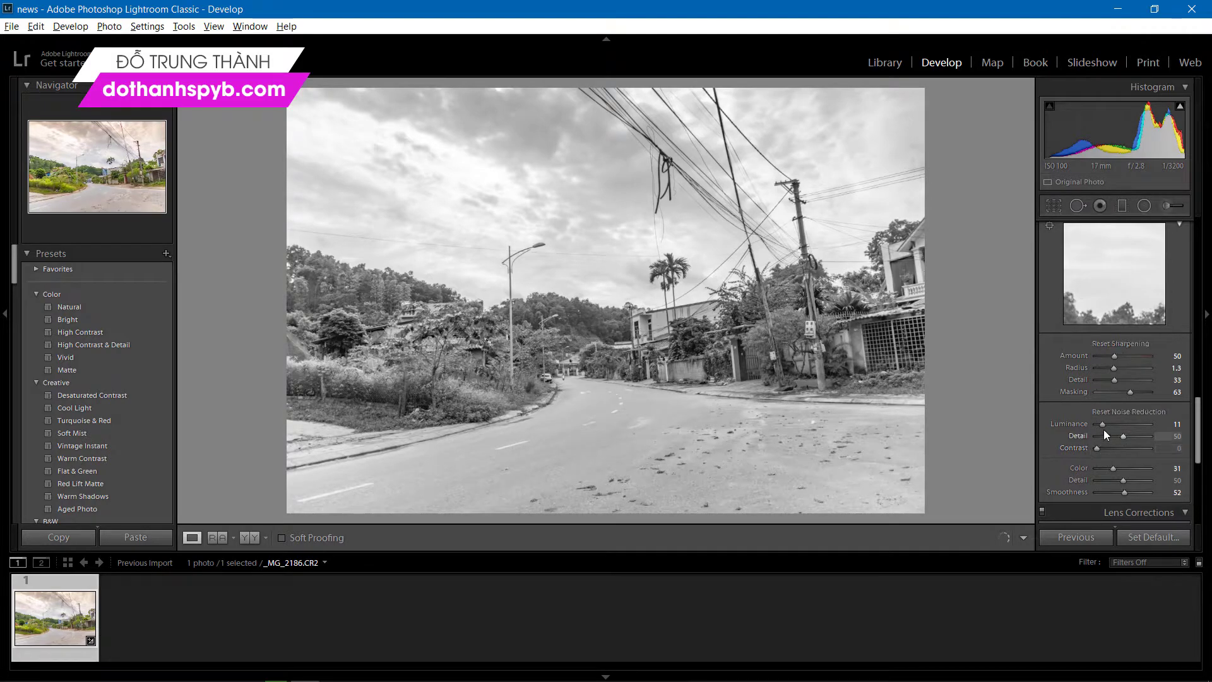
{"action": "left_click_drag", "start_coordinate": [1102, 424], "coordinate": [1107, 424]}
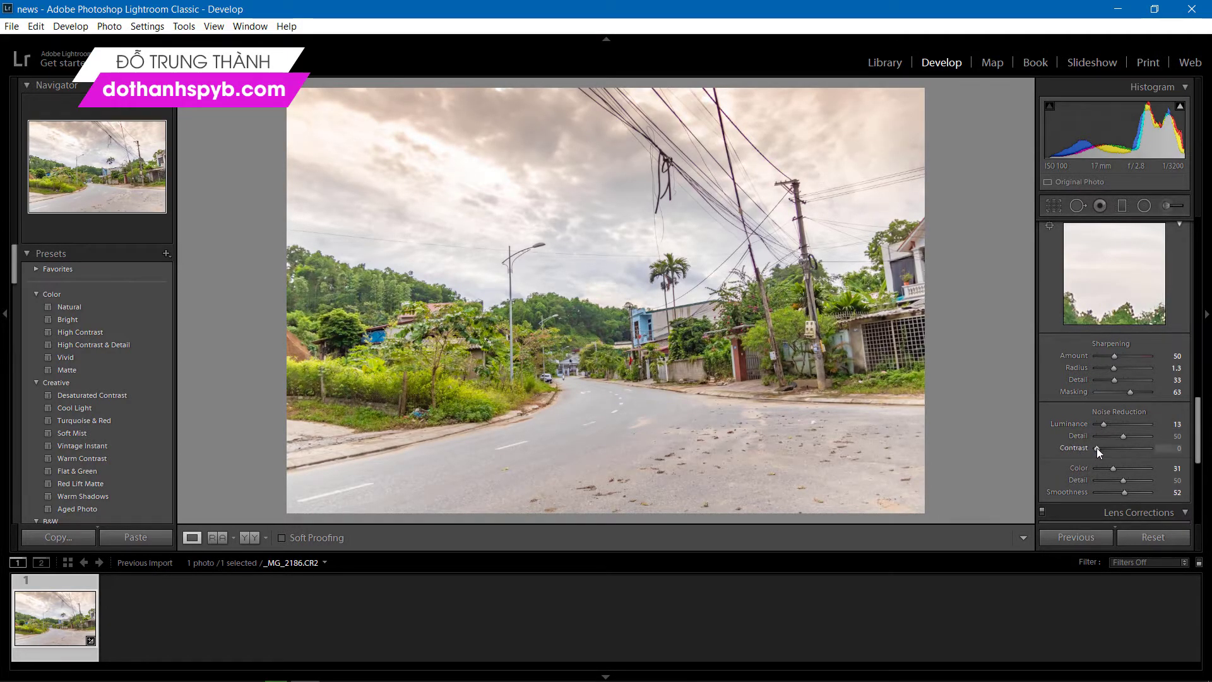
{"action": "left_click_drag", "start_coordinate": [1097, 448], "coordinate": [1100, 447]}
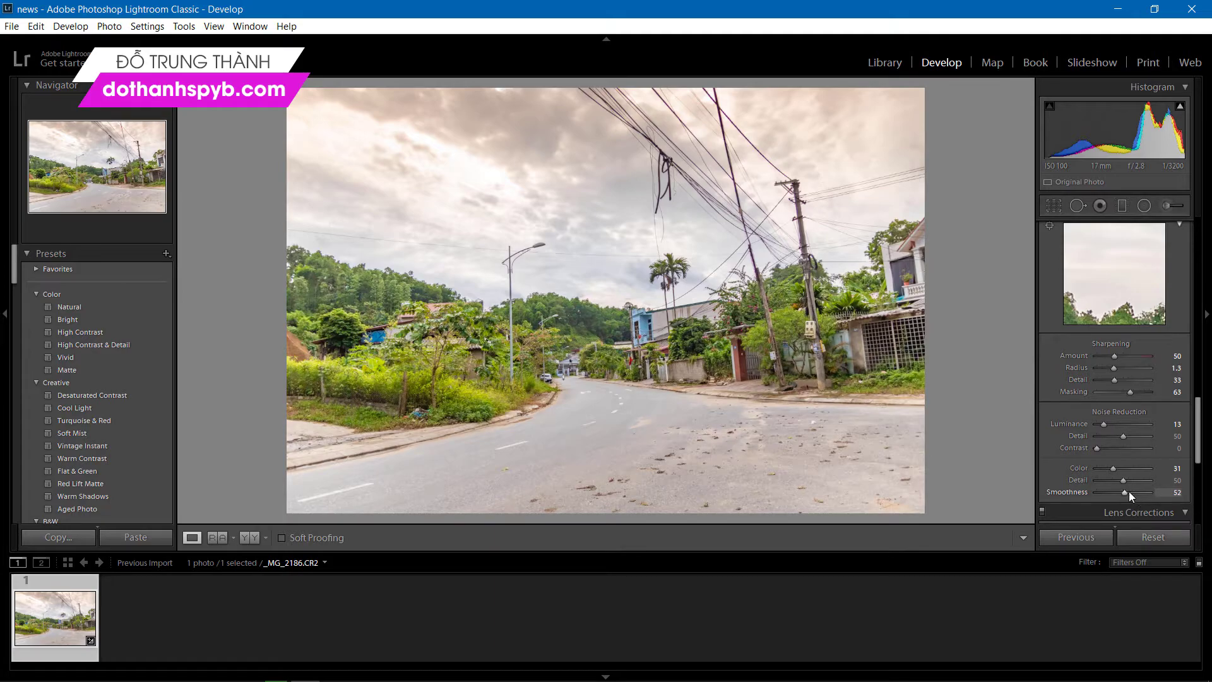
{"action": "mouse_move", "coordinate": [1125, 492]}
{"action": "left_mouse_down"}
{"action": "mouse_move", "coordinate": [1110, 492]}
{"action": "mouse_move", "coordinate": [1113, 480]}
{"action": "left_mouse_up"}
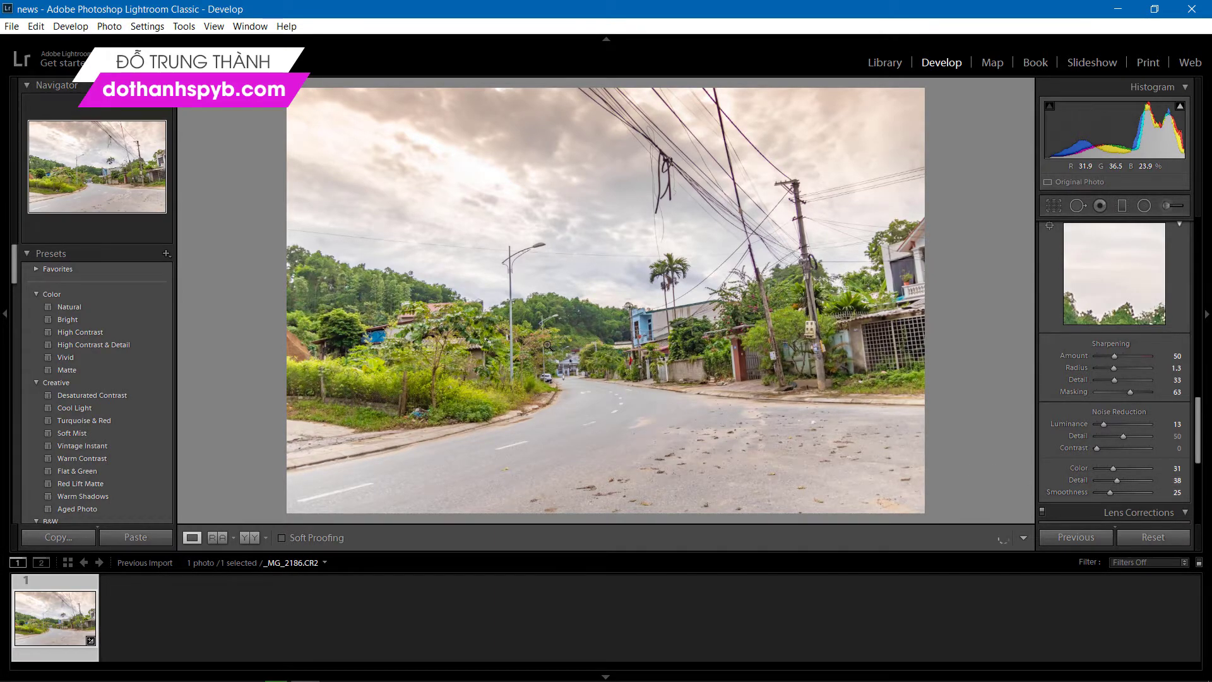
{"action": "left_click", "coordinate": [509, 353]}
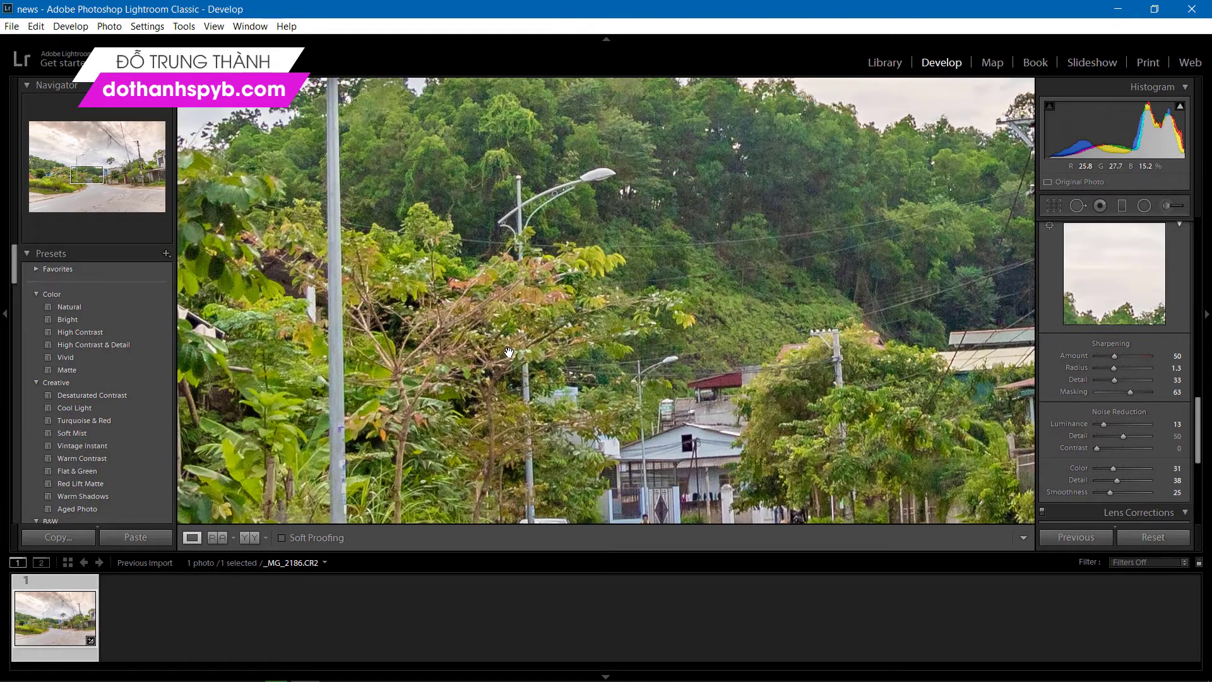
{"action": "left_click", "coordinate": [509, 352]}
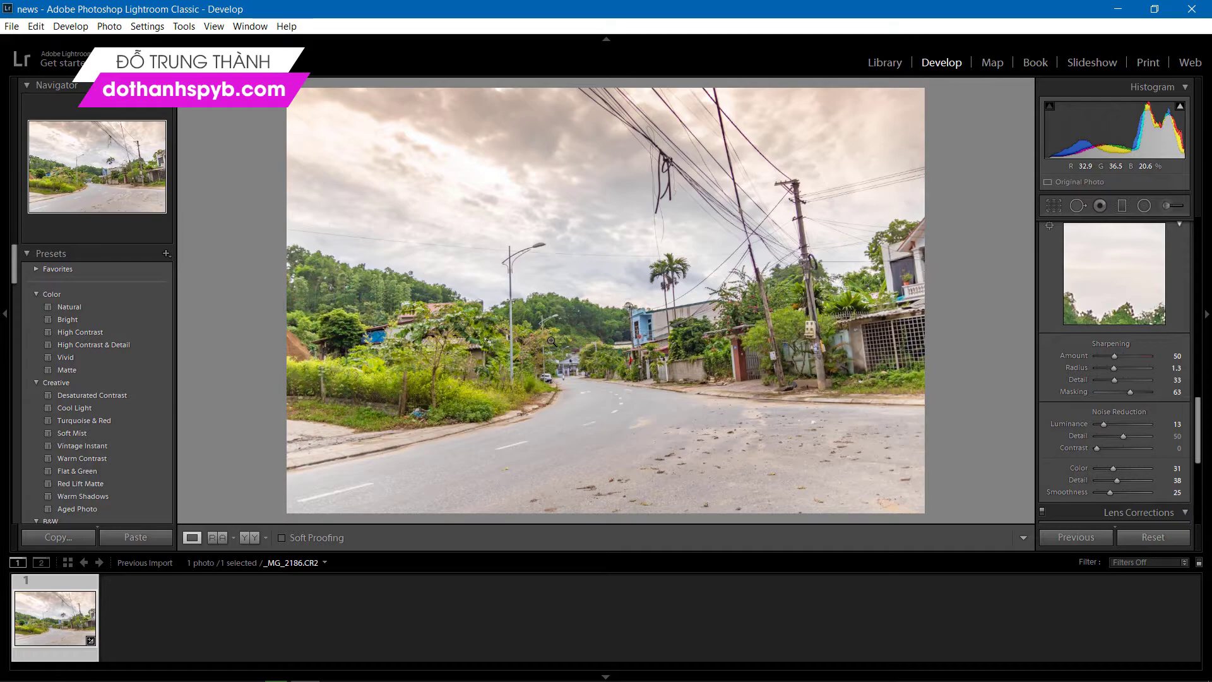
{"action": "left_click", "coordinate": [419, 295]}
{"action": "left_click_drag", "start_coordinate": [501, 453], "coordinate": [412, 303]}
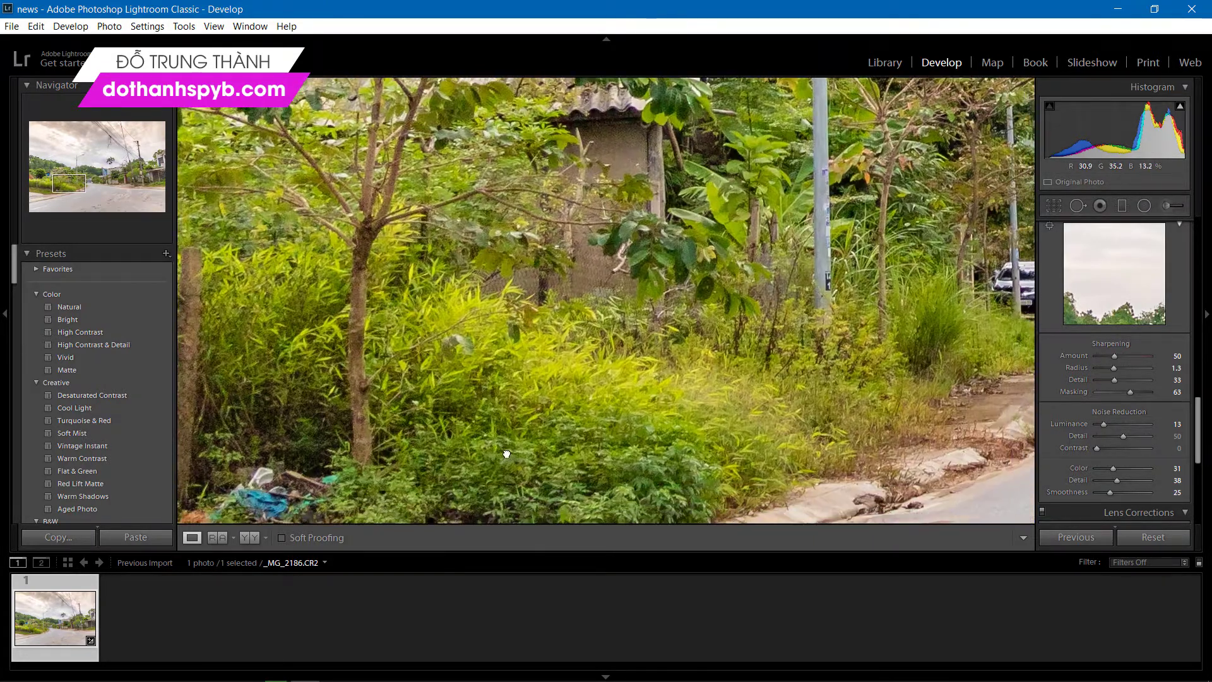
{"action": "left_click_drag", "start_coordinate": [506, 453], "coordinate": [490, 351]}
{"action": "left_click", "coordinate": [530, 348]}
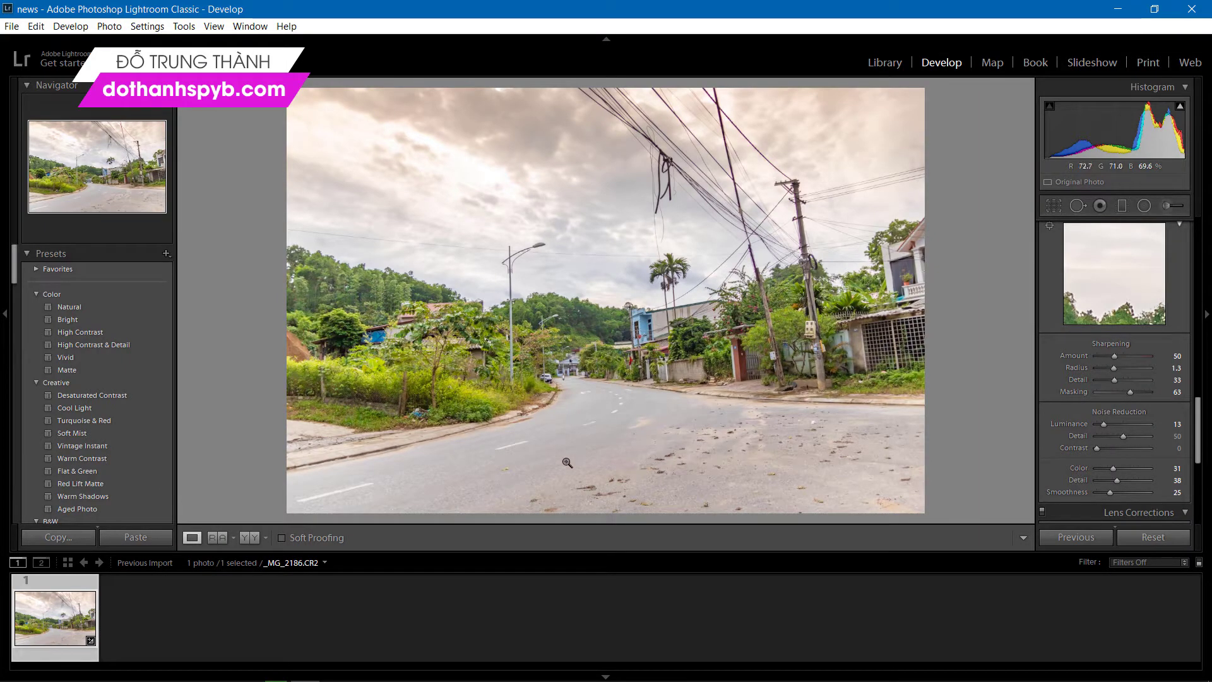
{"action": "left_click", "coordinate": [501, 412]}
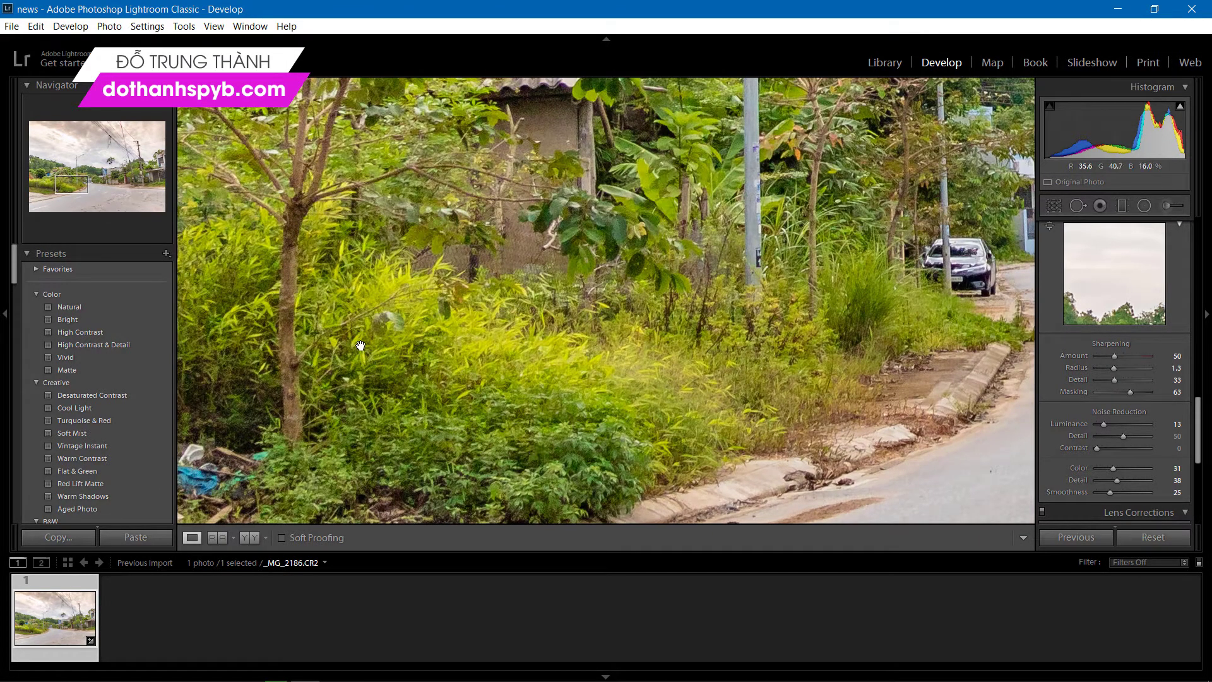
{"action": "left_click", "coordinate": [770, 413]}
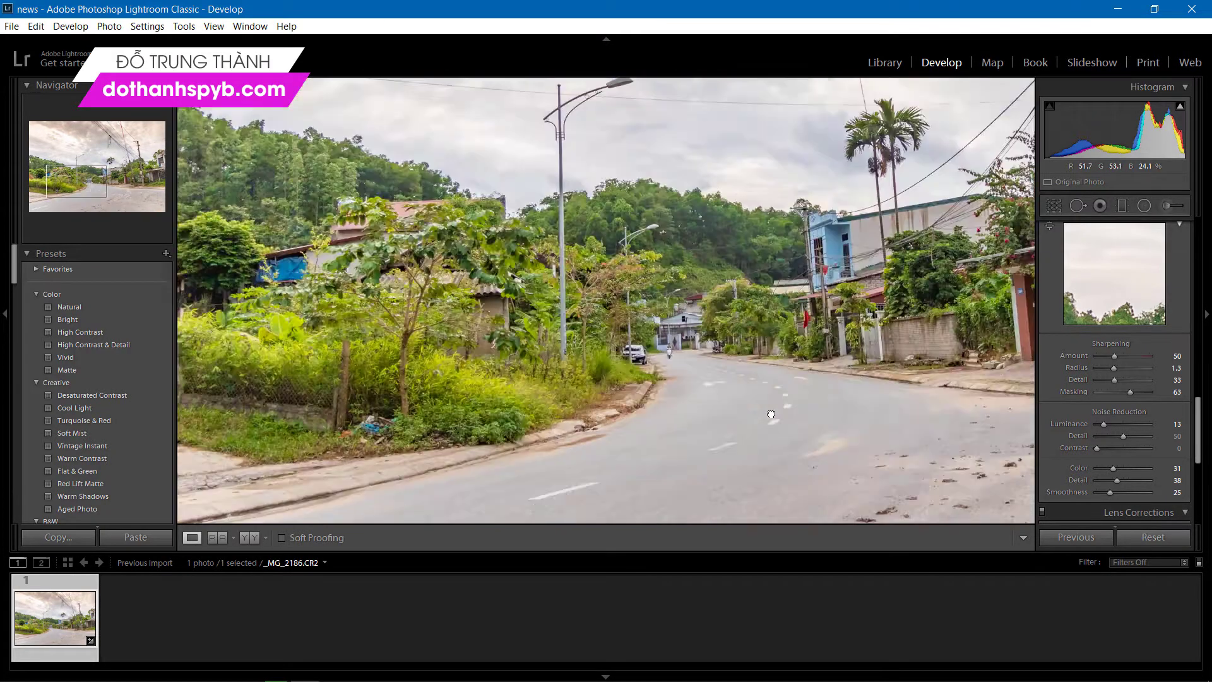
{"action": "left_click", "coordinate": [563, 366]}
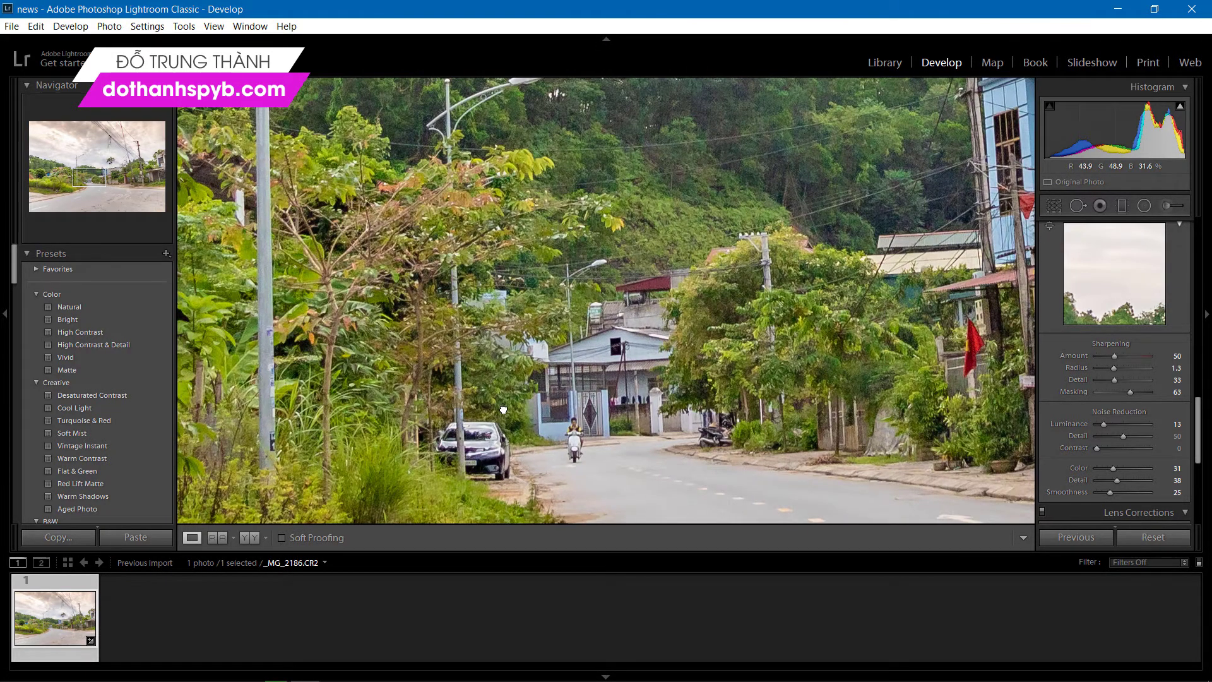
{"action": "left_click", "coordinate": [503, 408]}
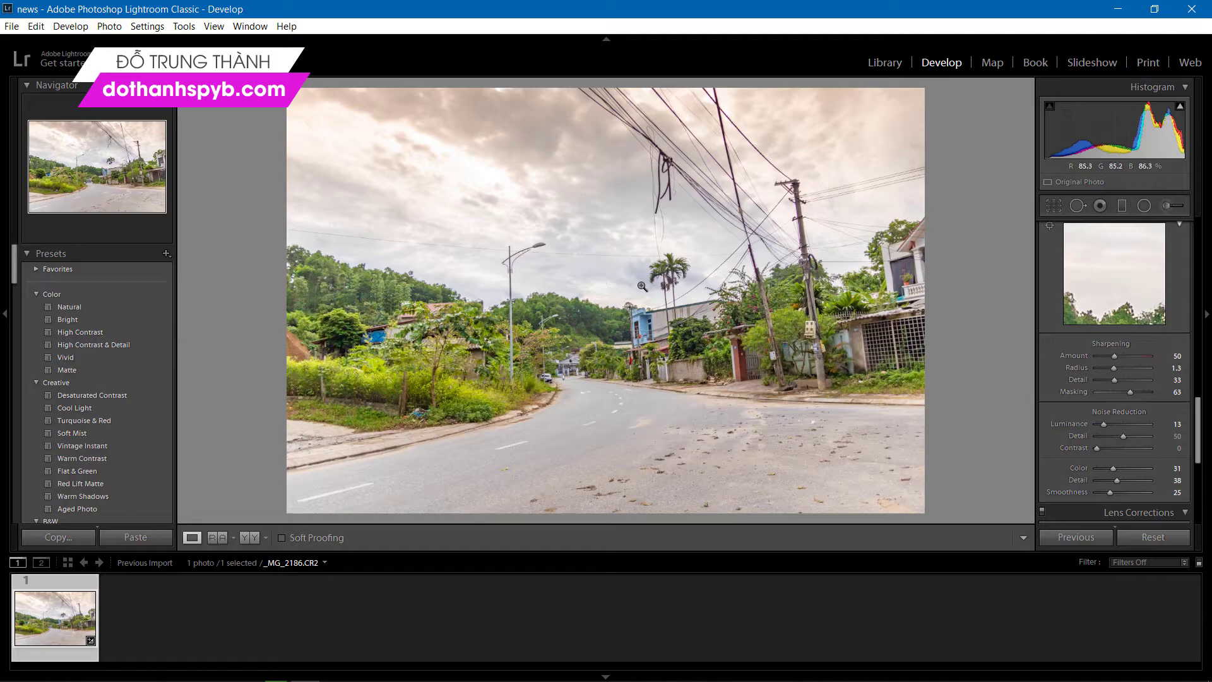
- Back in the Basic panel, ease Shadows from +100 down to +93
{"action": "left_click_drag", "start_coordinate": [1199, 432], "coordinate": [1207, 251]}
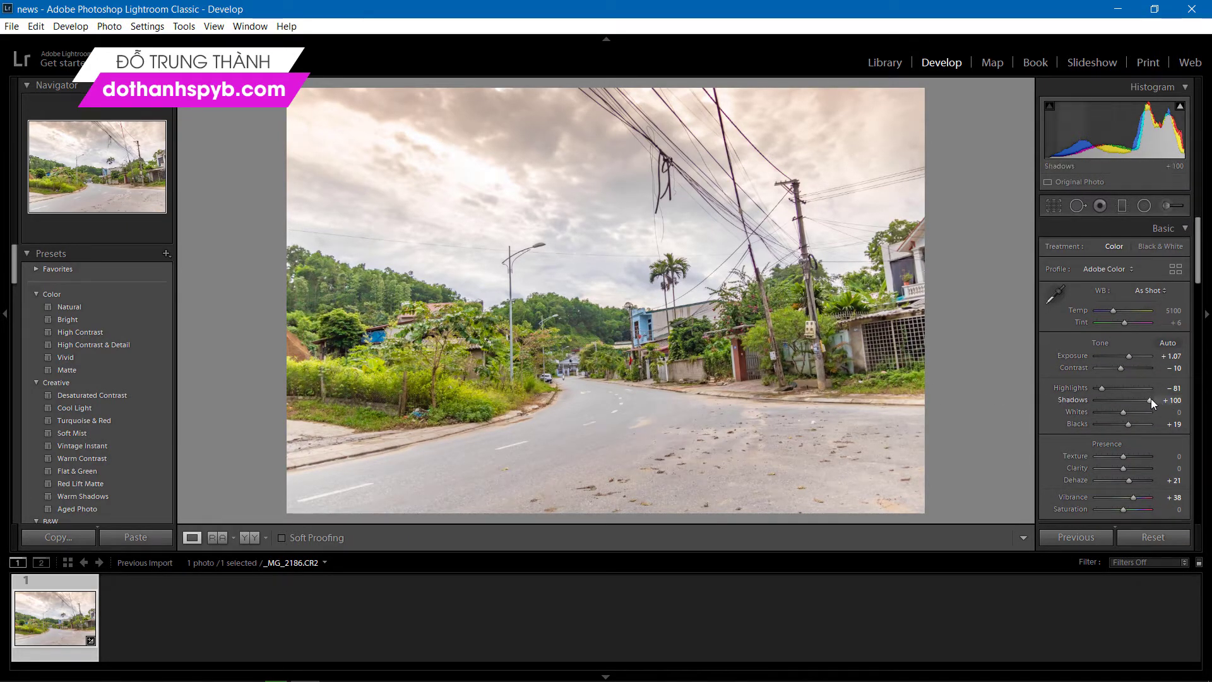
{"action": "left_click_drag", "start_coordinate": [1151, 400], "coordinate": [1148, 404]}
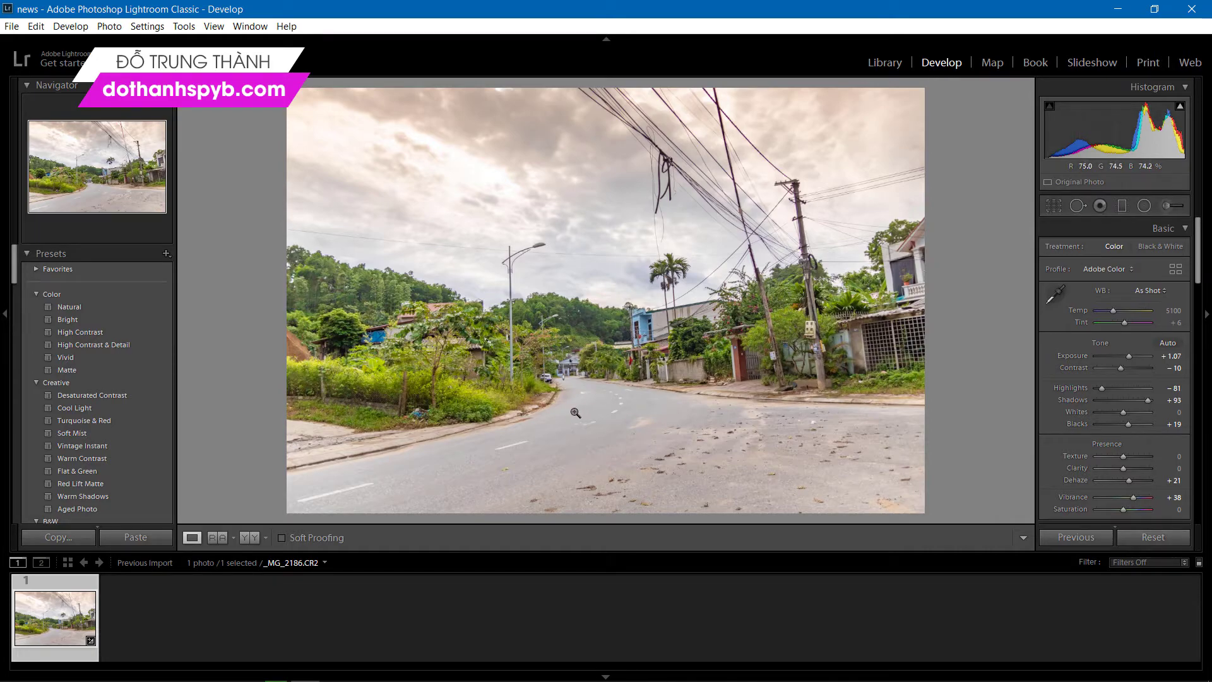
- Crop the photo by raising the bottom edge to trim the road foreground, then apply it
{"action": "left_click", "coordinate": [1053, 207]}
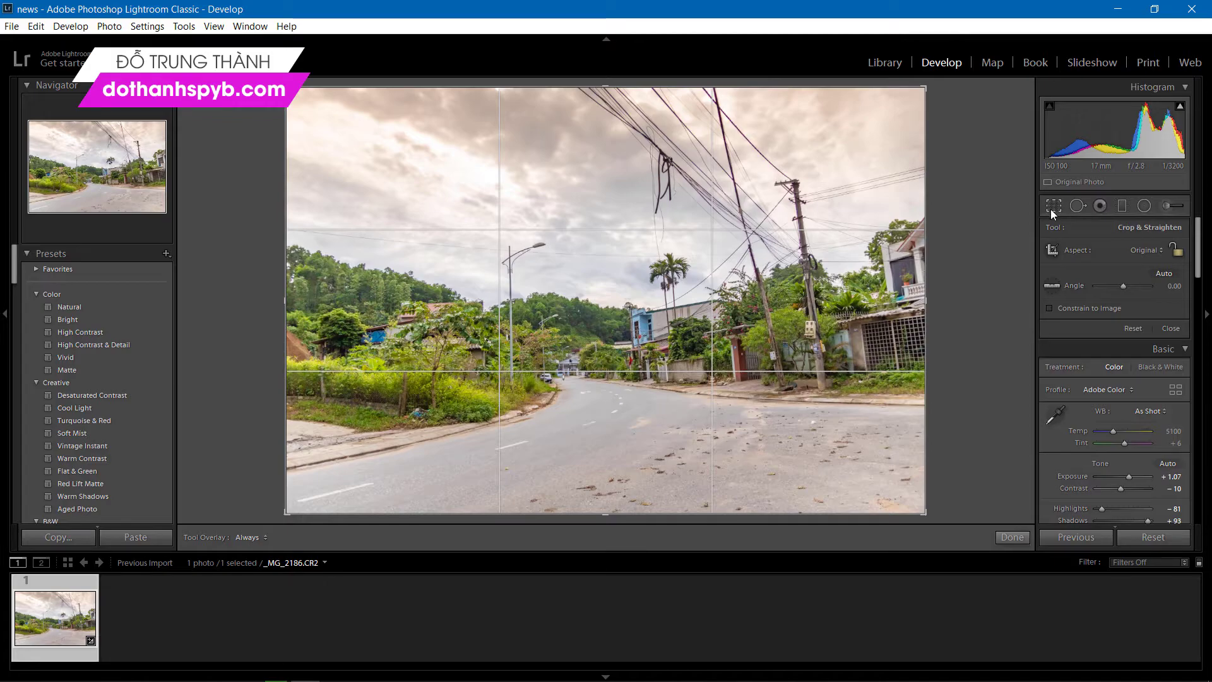
{"action": "left_click_drag", "start_coordinate": [605, 513], "coordinate": [606, 475]}
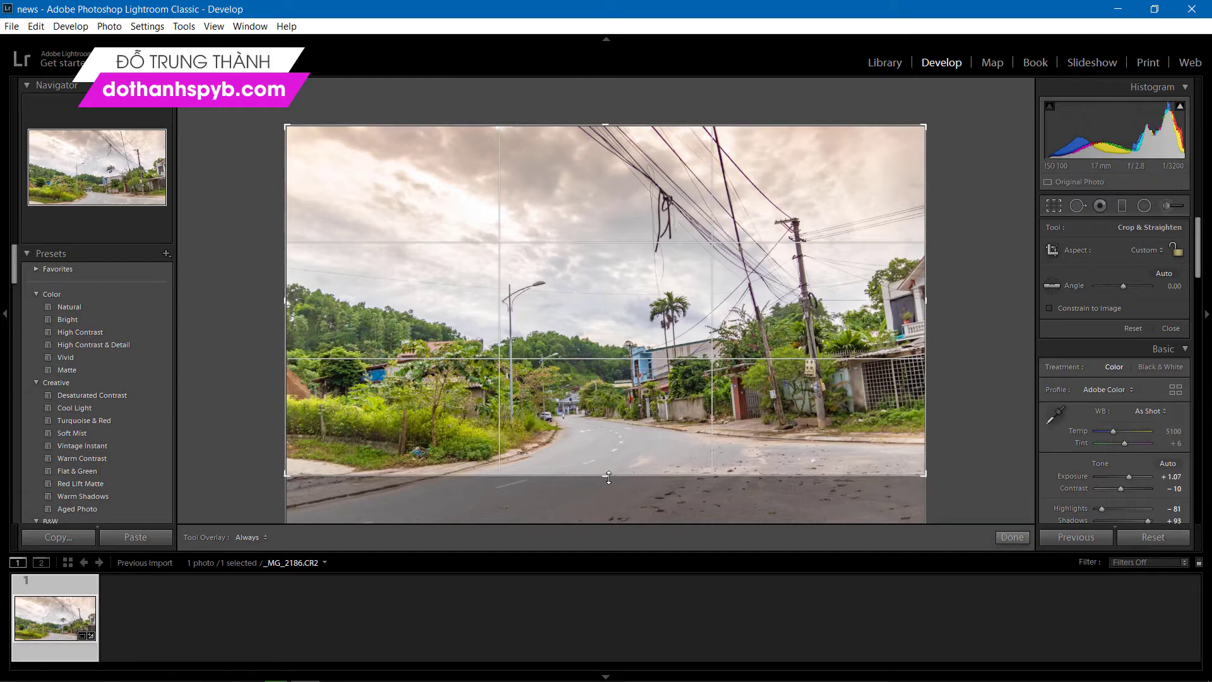
{"action": "left_click_drag", "start_coordinate": [609, 478], "coordinate": [602, 480]}
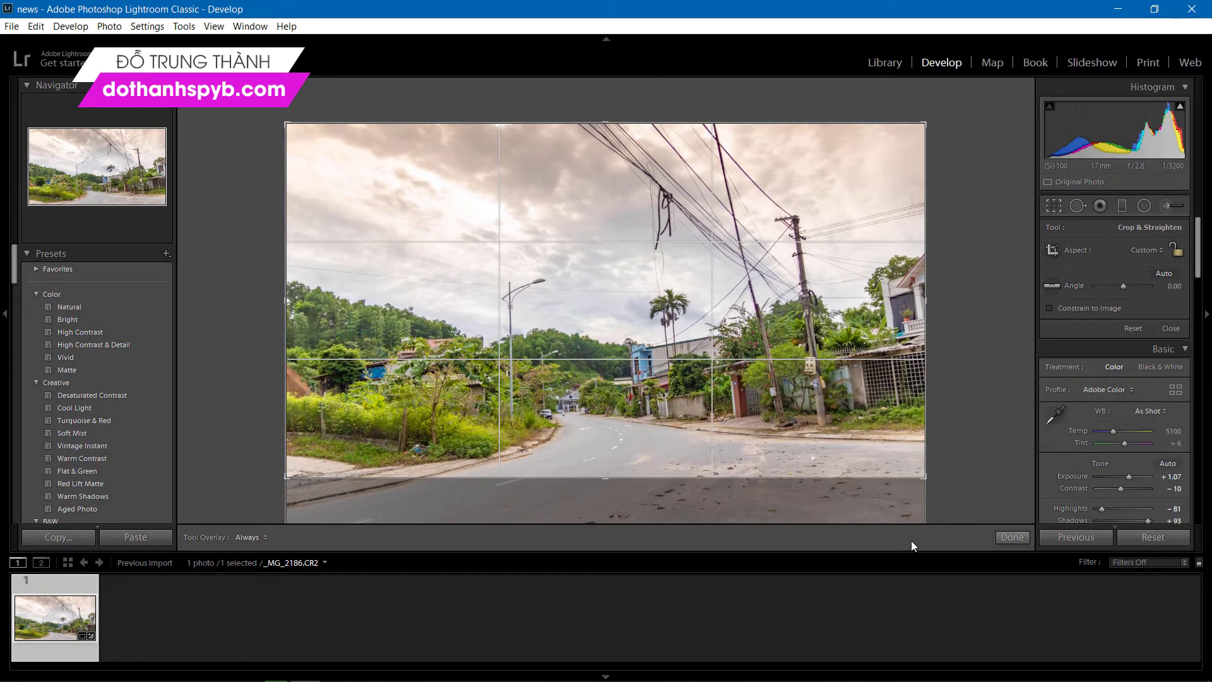
{"action": "left_click", "coordinate": [1012, 538]}
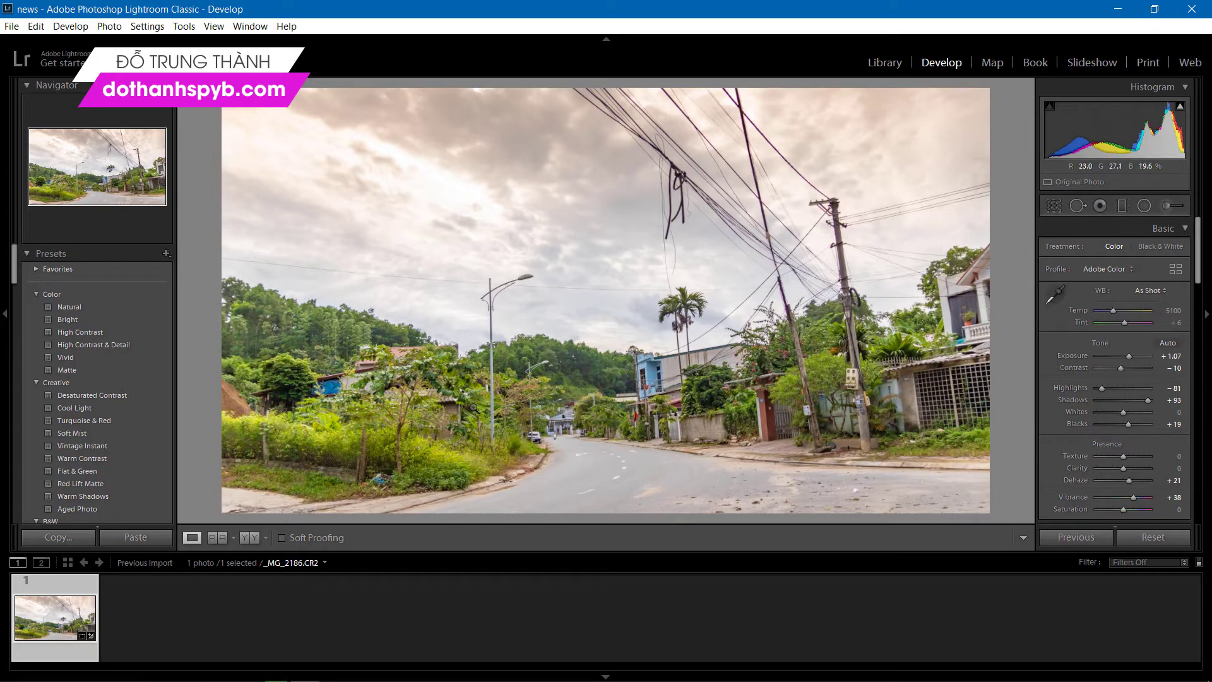
- Show the dark original and brightened edit in a left/right Before & After view
{"action": "left_click", "coordinate": [255, 538]}
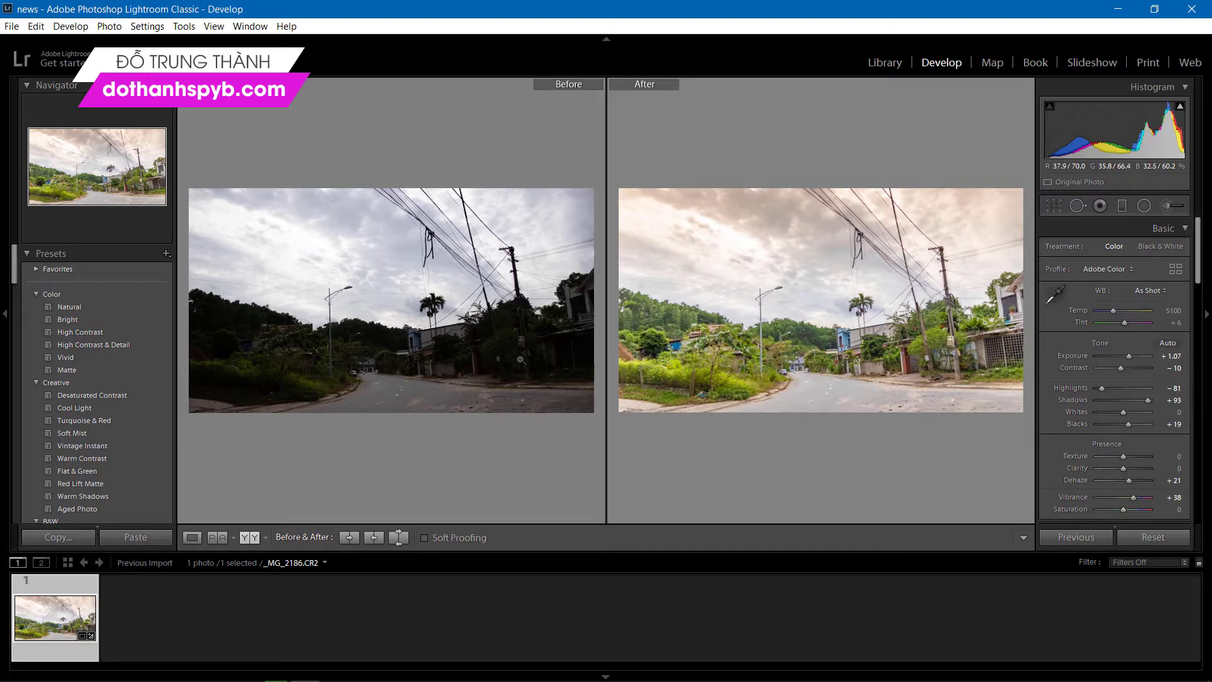
{"action": "left_click", "coordinate": [777, 325]}
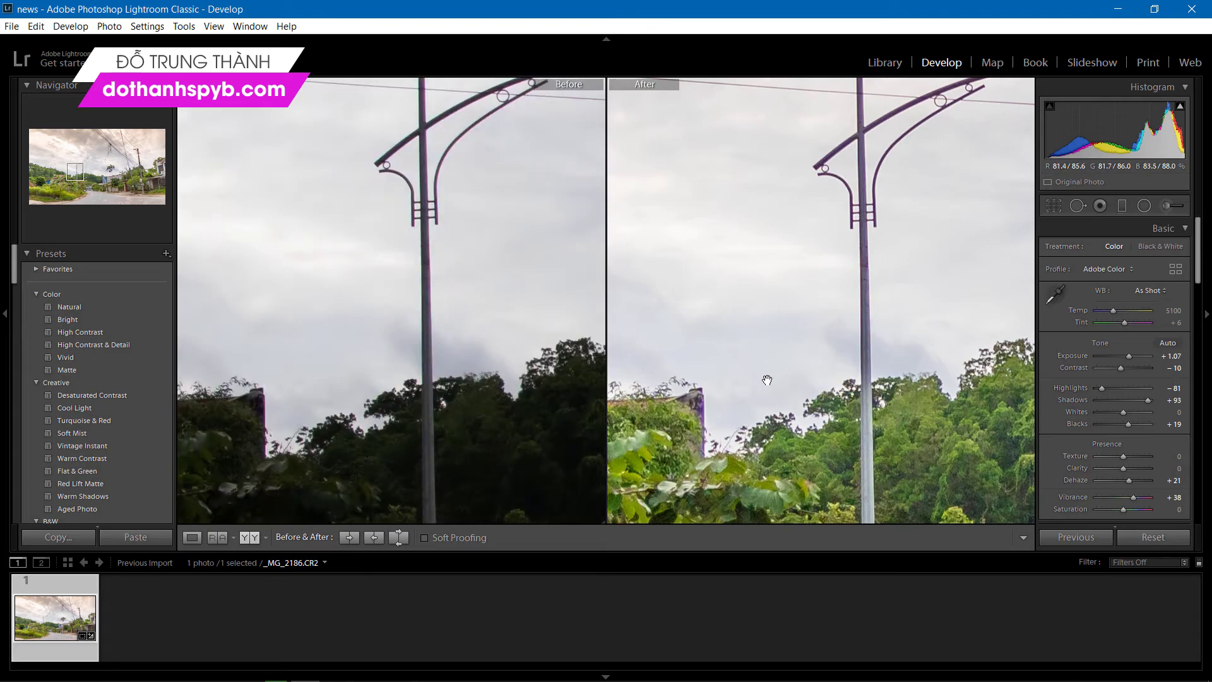
{"action": "left_click_drag", "start_coordinate": [769, 381], "coordinate": [718, 233]}
{"action": "left_click_drag", "start_coordinate": [756, 371], "coordinate": [788, 355]}
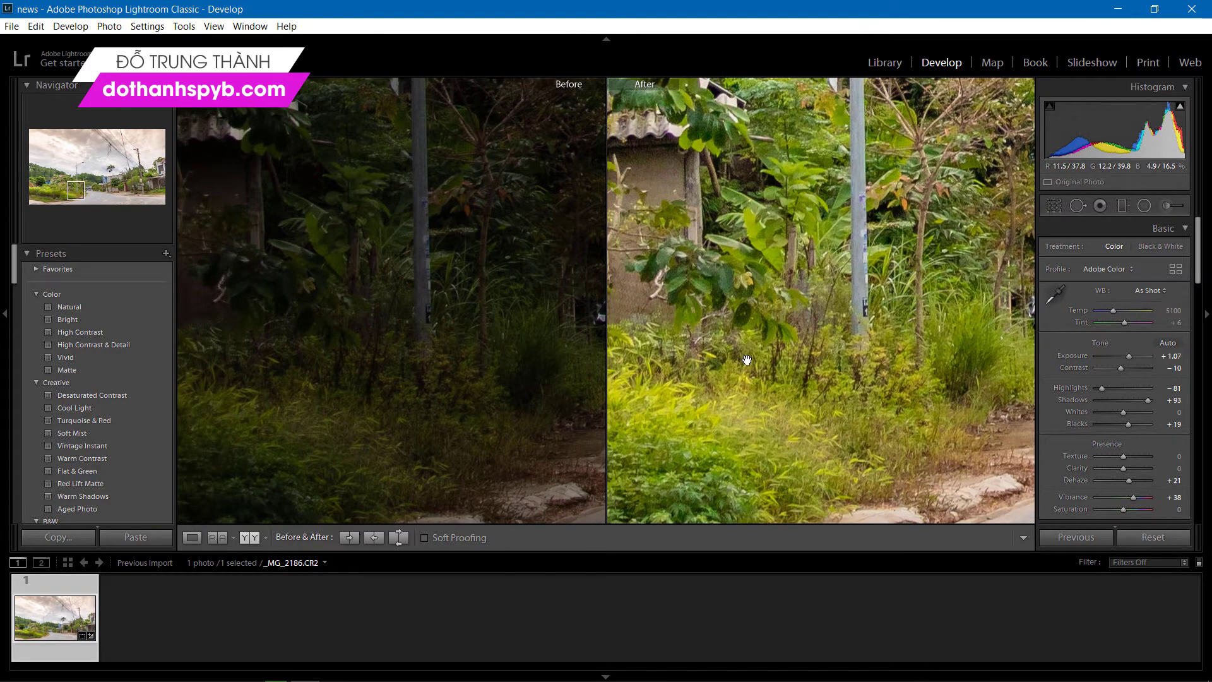
{"action": "left_click", "coordinate": [743, 357]}
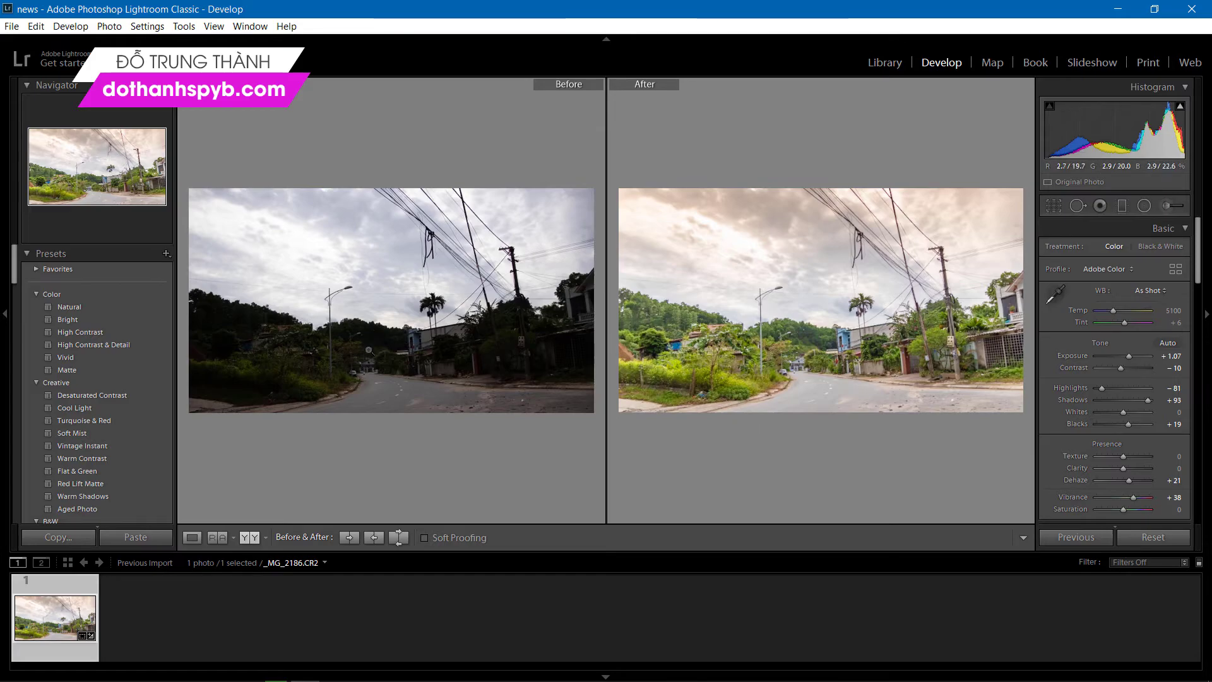
{"action": "left_click", "coordinate": [344, 356]}
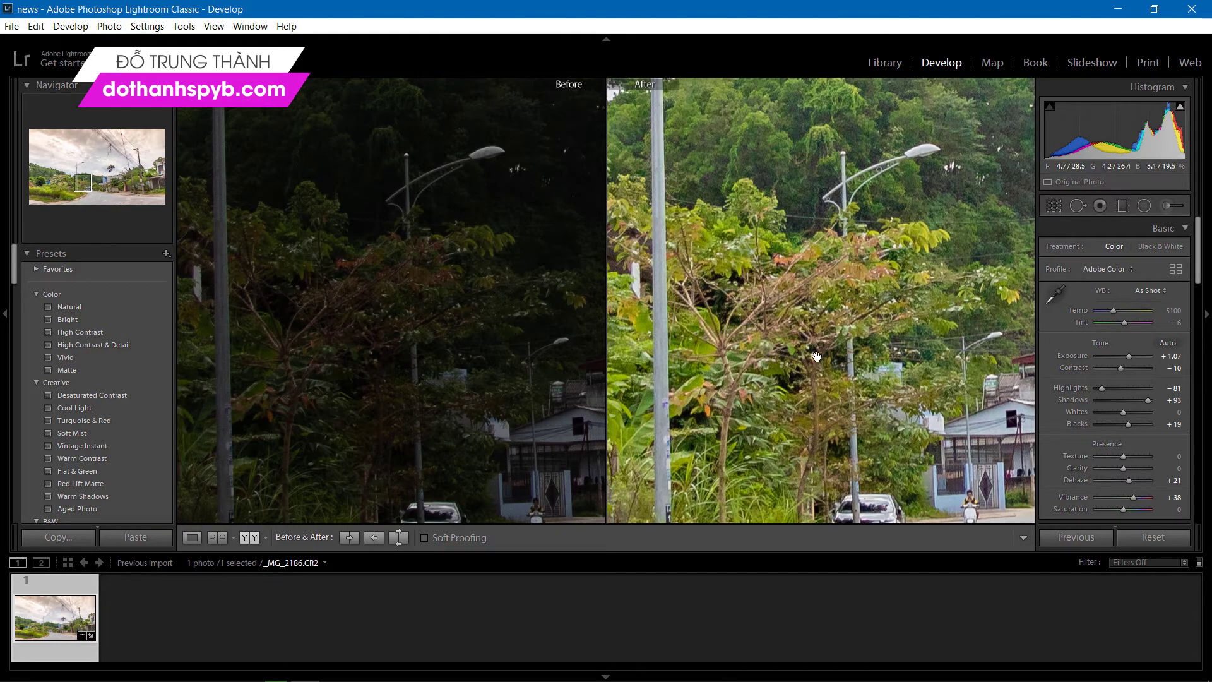
{"action": "left_click", "coordinate": [808, 366]}
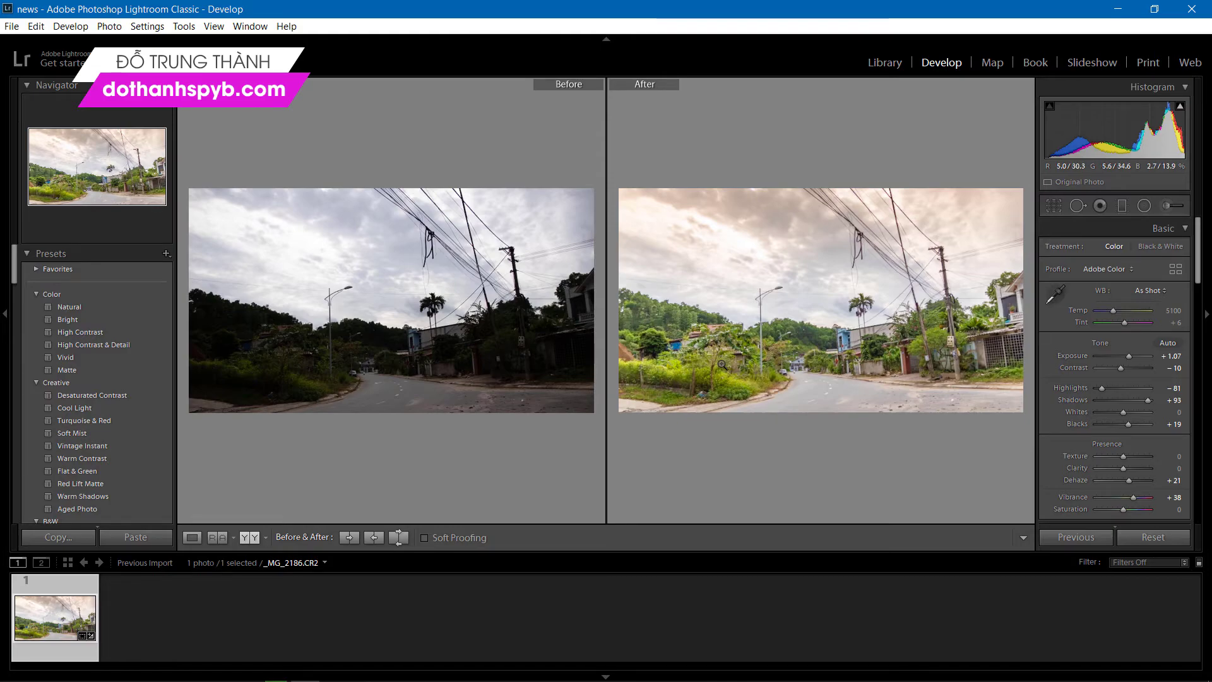
{"action": "left_click", "coordinate": [723, 365]}
{"action": "scroll", "coordinate": [814, 411], "scroll_direction": "down", "scroll_amount": 2}
{"action": "scroll", "coordinate": [796, 408], "scroll_direction": "down", "scroll_amount": 2}
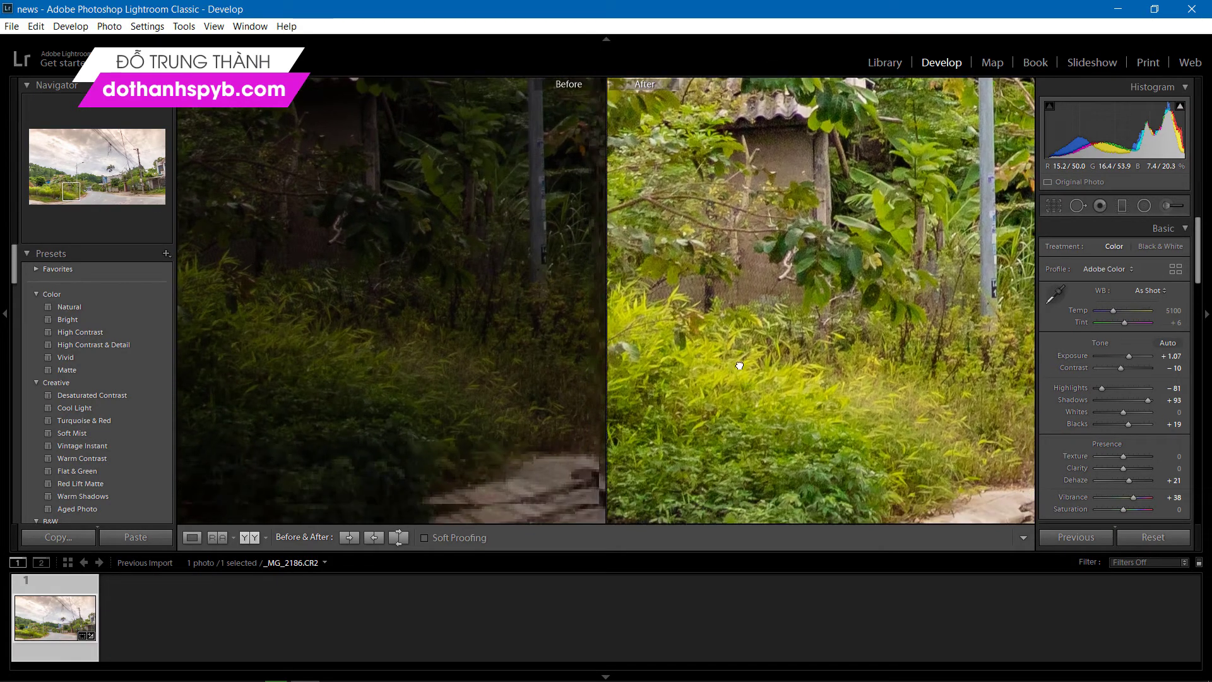
{"action": "scroll", "coordinate": [776, 404], "scroll_direction": "down", "scroll_amount": 2}
{"action": "scroll", "coordinate": [746, 396], "scroll_direction": "down", "scroll_amount": 2}
{"action": "left_click", "coordinate": [746, 396]}
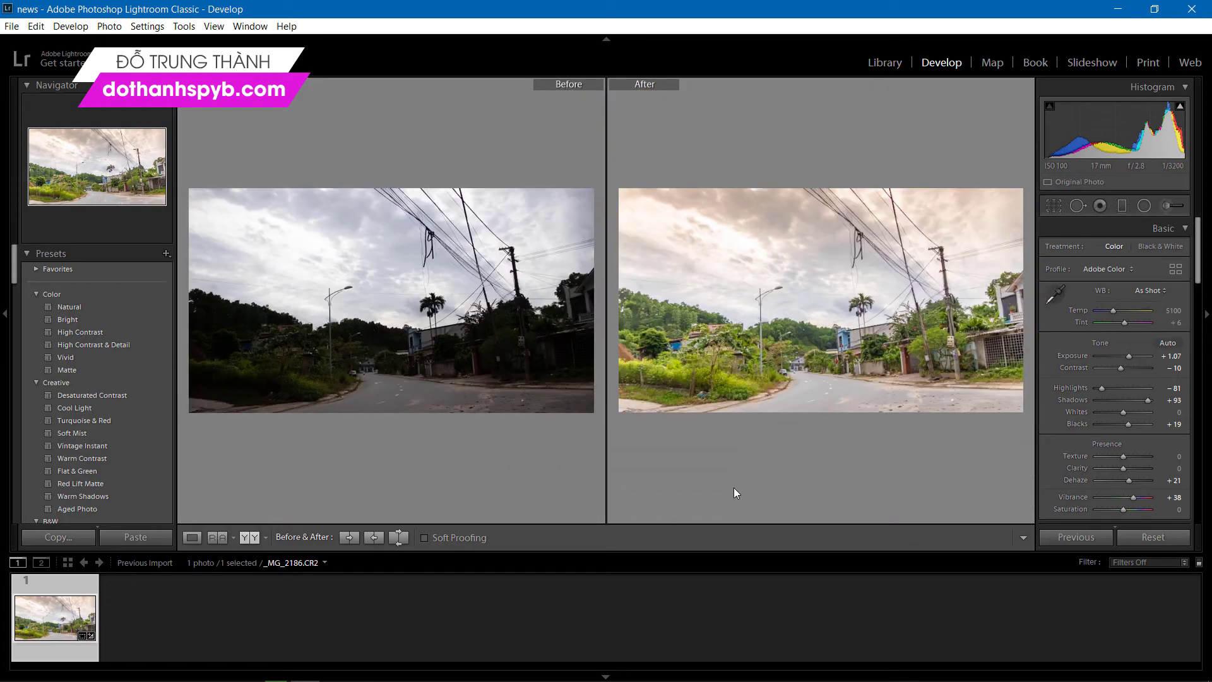
{"action": "left_click", "coordinate": [782, 401]}
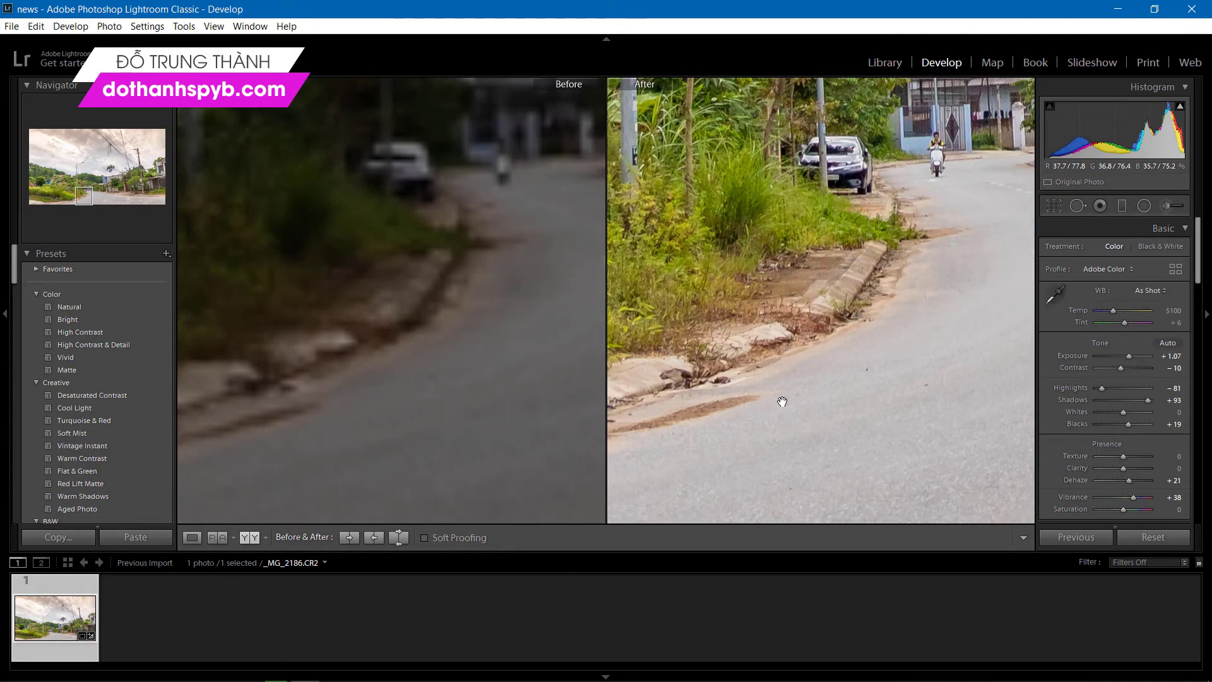
{"action": "mouse_move", "coordinate": [869, 397]}
{"action": "left_mouse_down"}
{"action": "mouse_move", "coordinate": [755, 439]}
{"action": "mouse_move", "coordinate": [831, 426]}
{"action": "mouse_move", "coordinate": [782, 433]}
{"action": "left_mouse_up"}
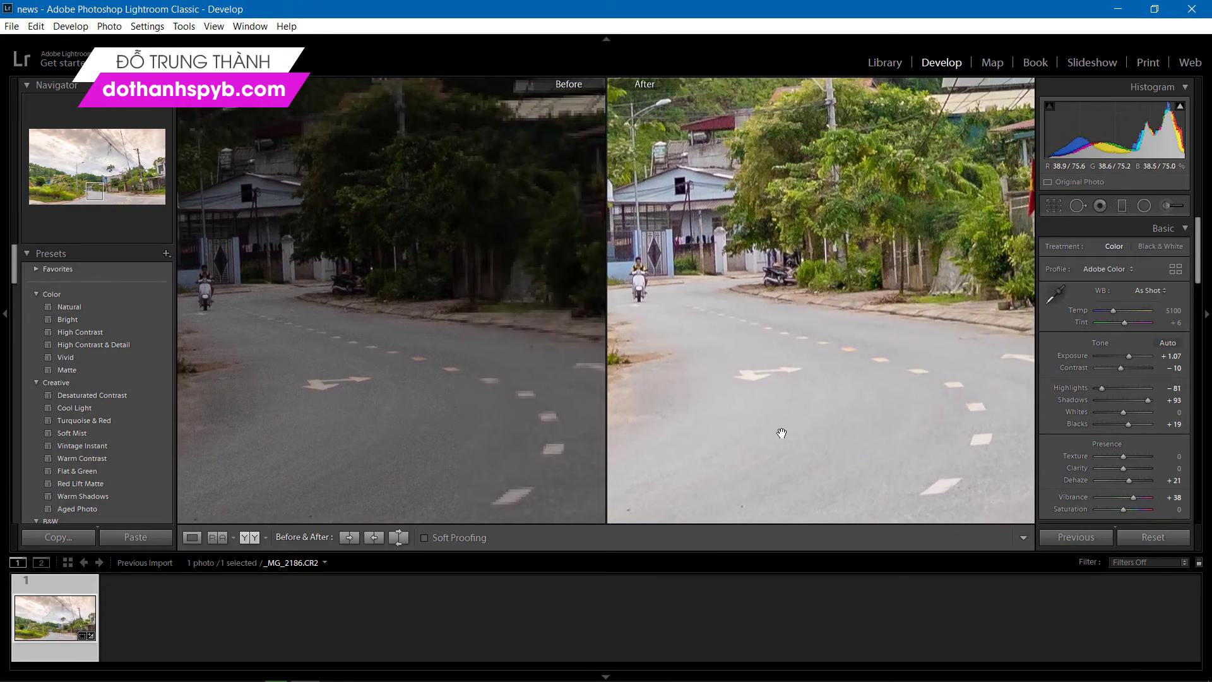
{"action": "left_click", "coordinate": [781, 410]}
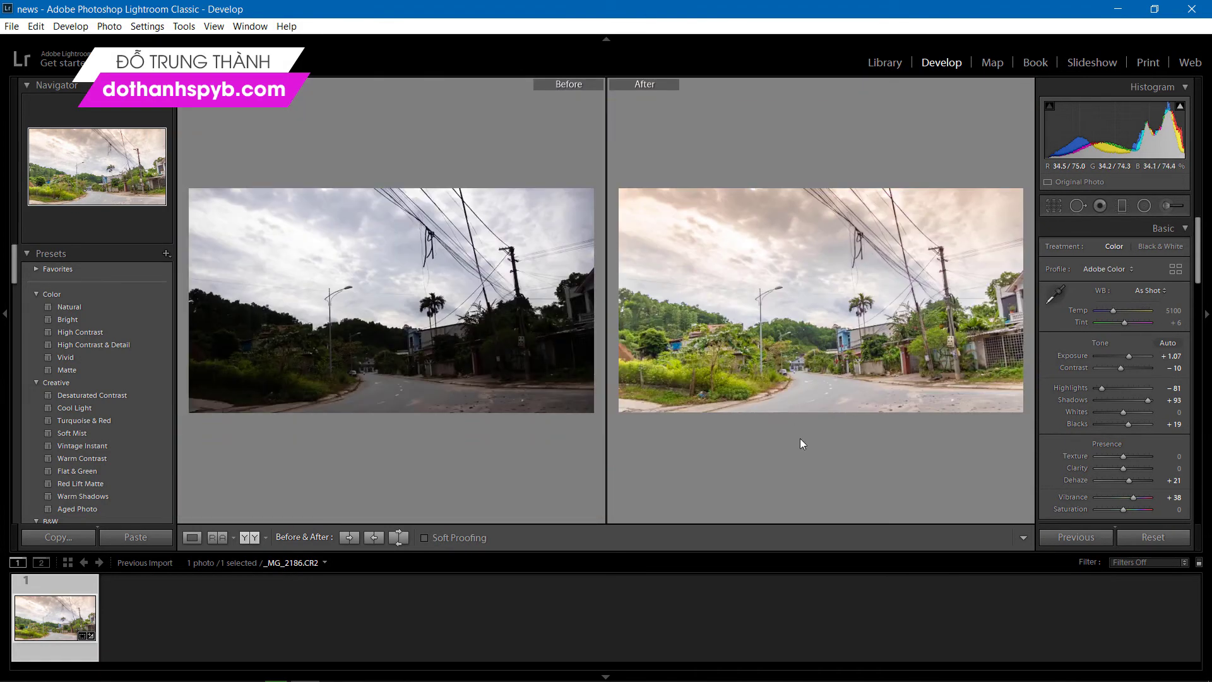